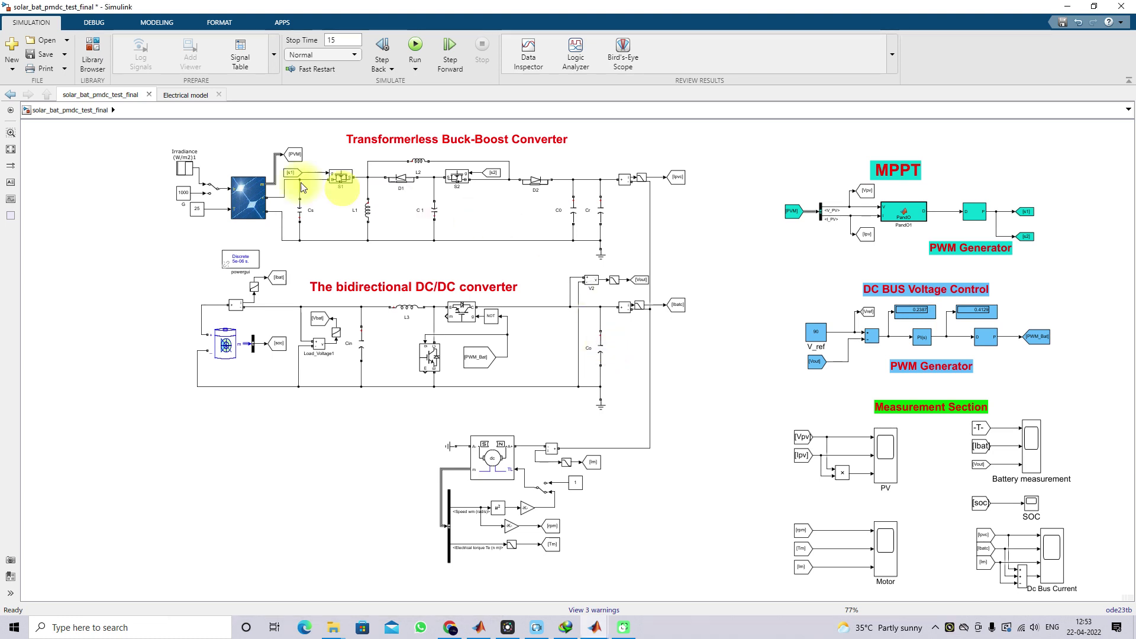
Plot the PV Array's I-V and P-V curves, read the ~1830 W peak at 71.18 V, then enable the screen pen.
double_click(240, 205)
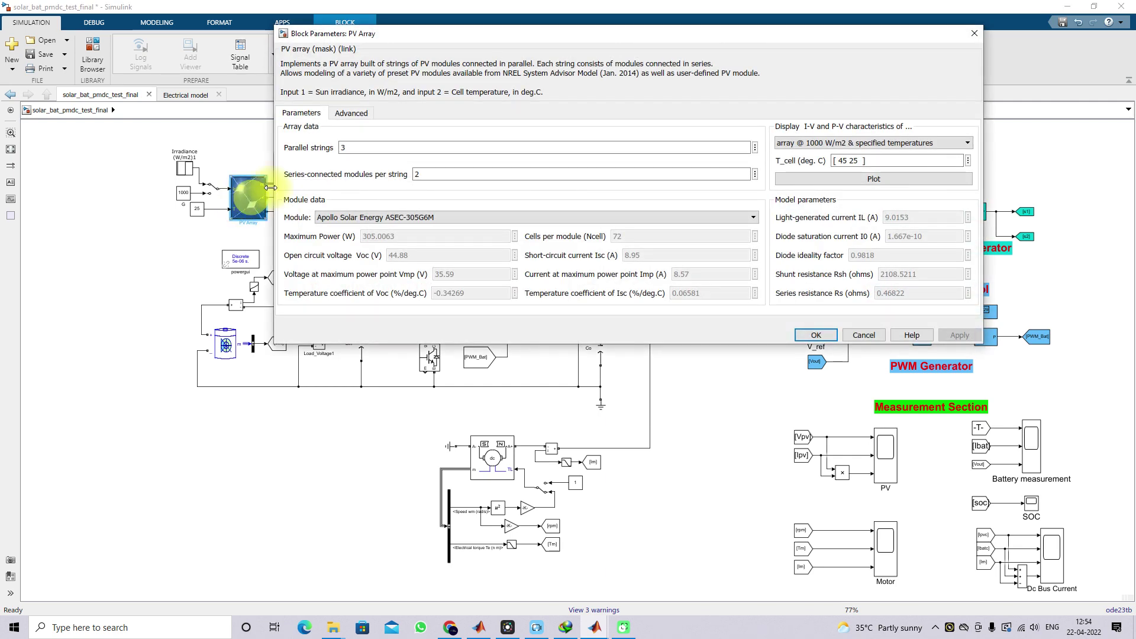
click(815, 179)
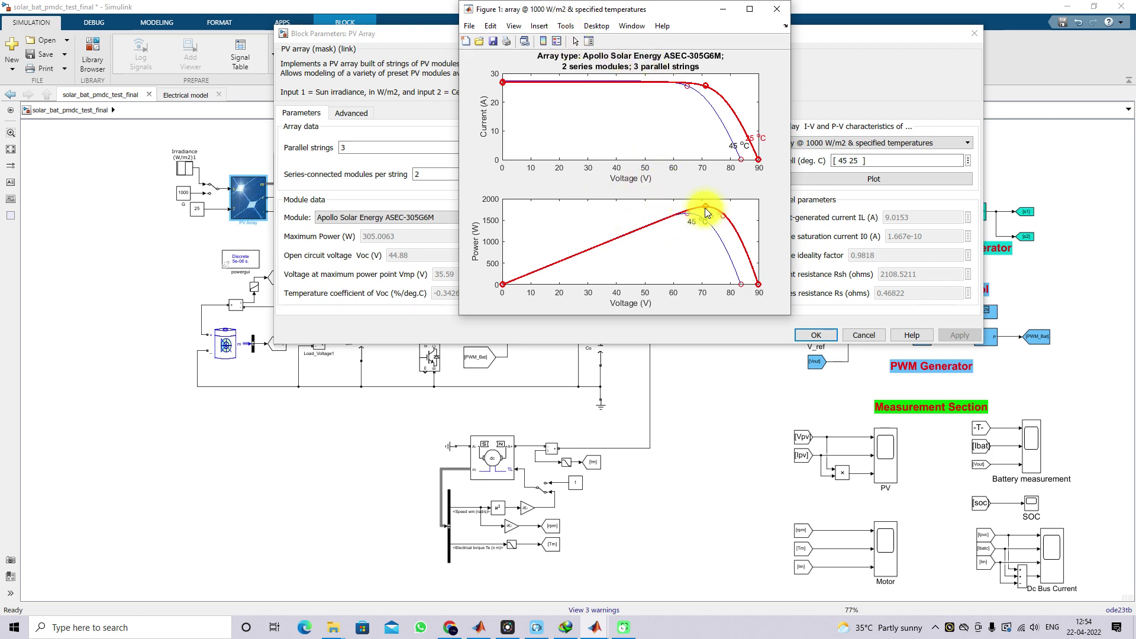
click(705, 204)
mouse_move(706, 206)
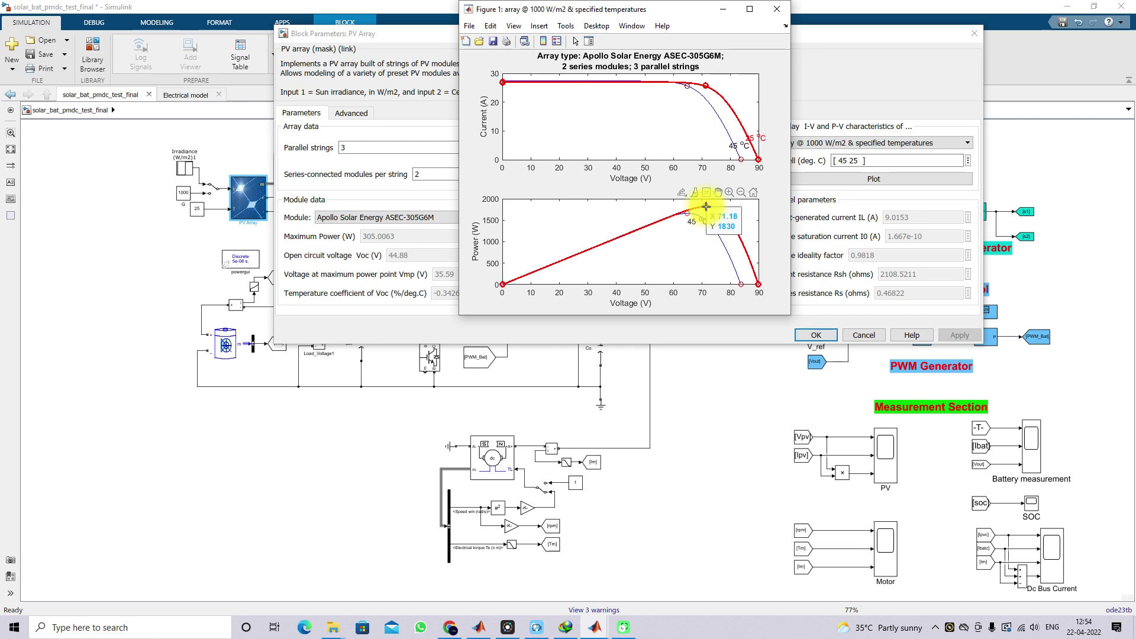
click(776, 11)
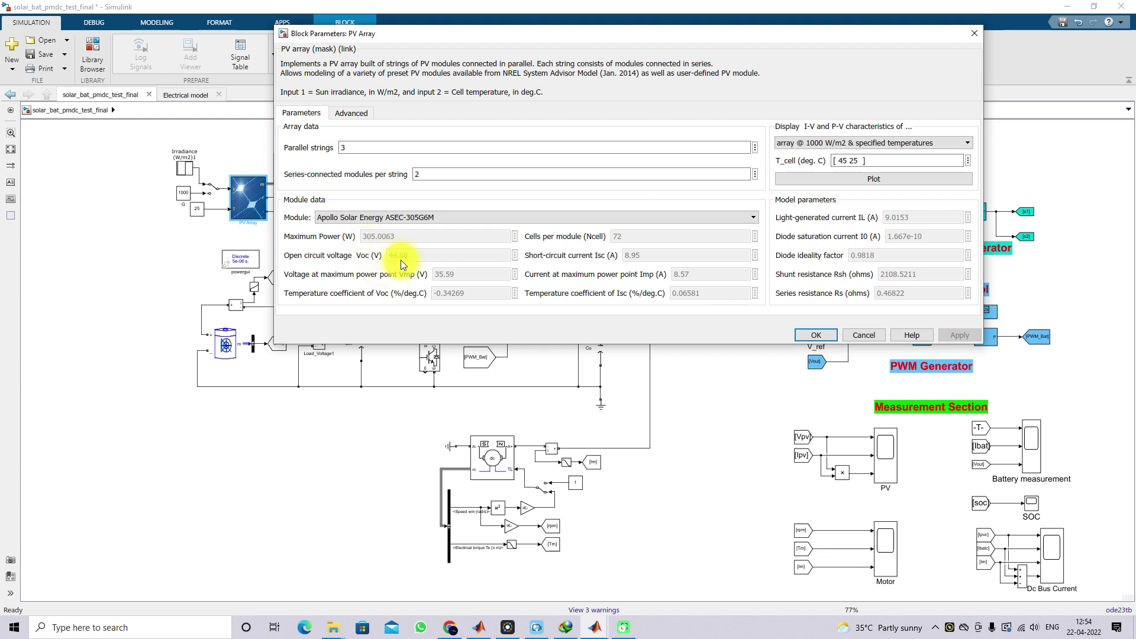
key(ctrl+shift+p)
Underline the 44.88 V open-circuit voltage, 2 series modules and 3 parallel strings, then accept with OK.
drag(388, 262, 407, 263)
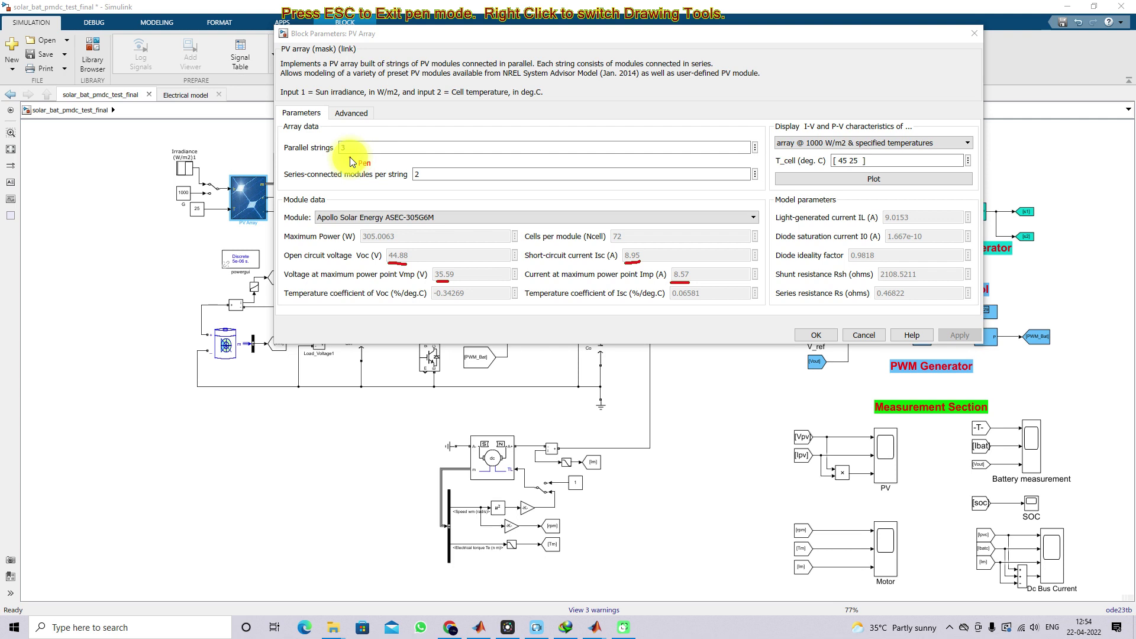
drag(412, 183, 431, 183)
drag(337, 155, 350, 155)
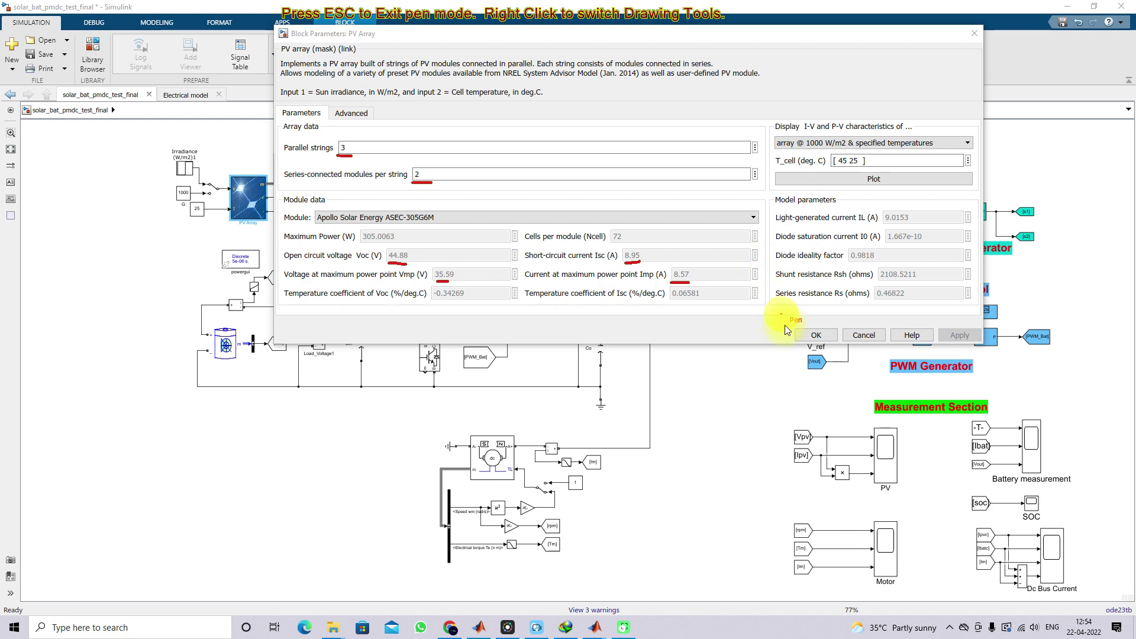
click(806, 334)
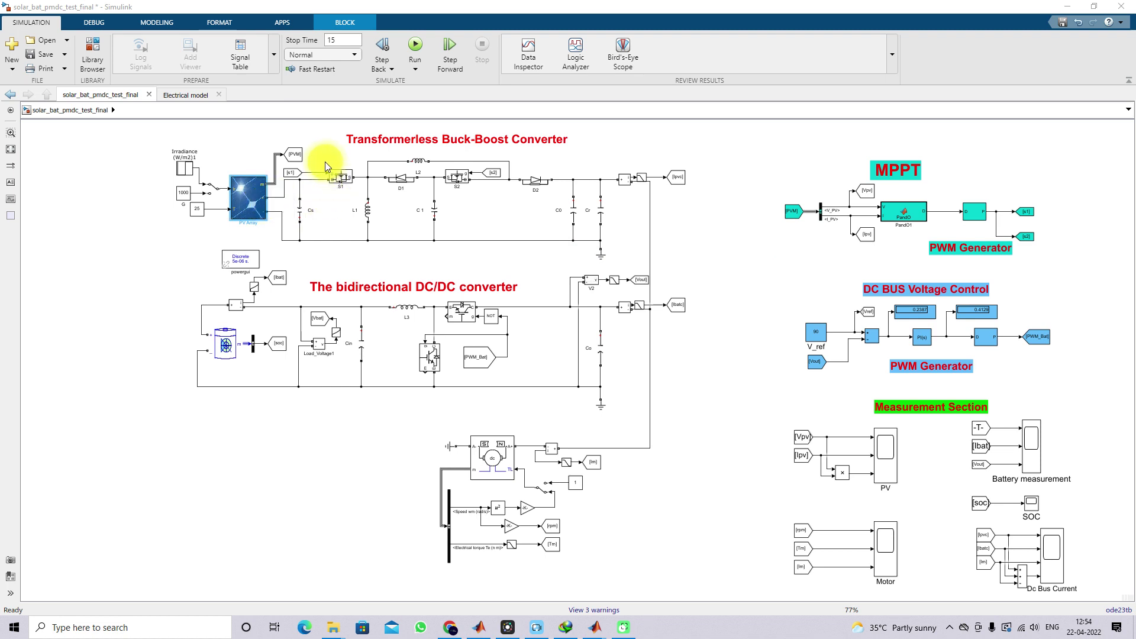
click(387, 143)
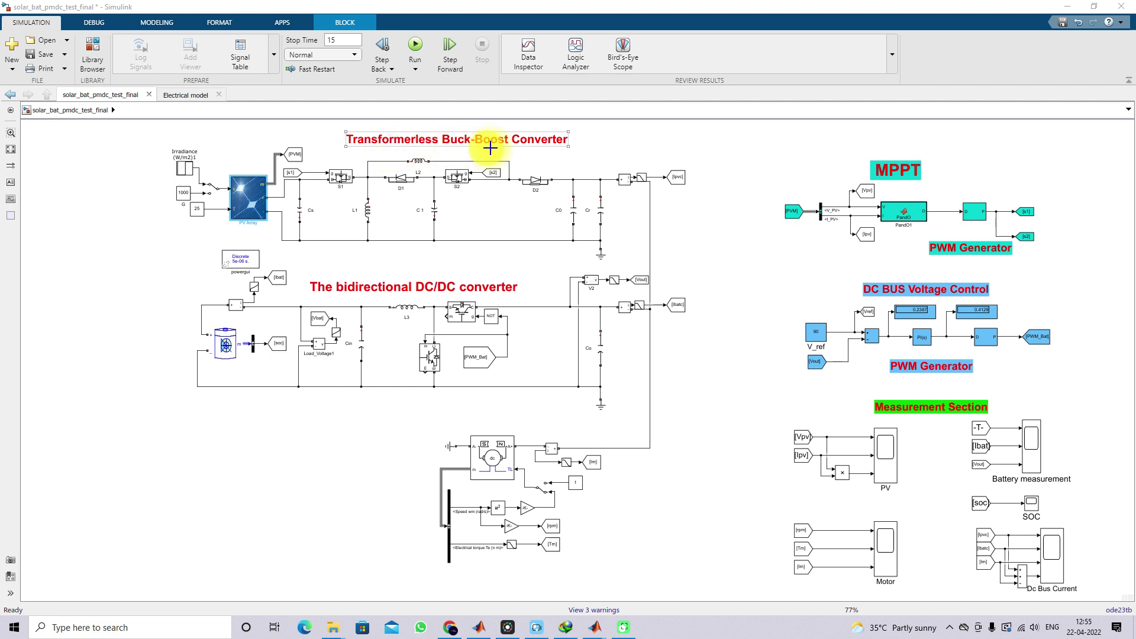
click(569, 165)
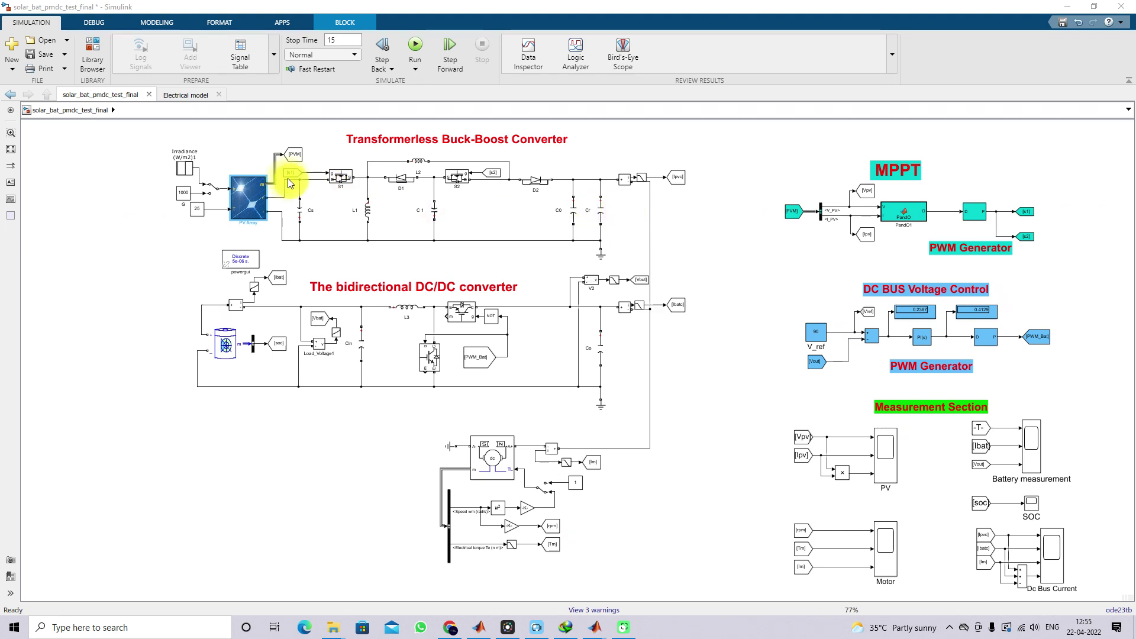
key(ctrl+2)
mouse_move(283, 137)
mouse_down()
mouse_move(283, 243)
mouse_move(448, 271)
mouse_move(602, 256)
mouse_up()
mouse_move(609, 156)
mouse_down()
mouse_move(605, 141)
mouse_move(286, 144)
mouse_up()
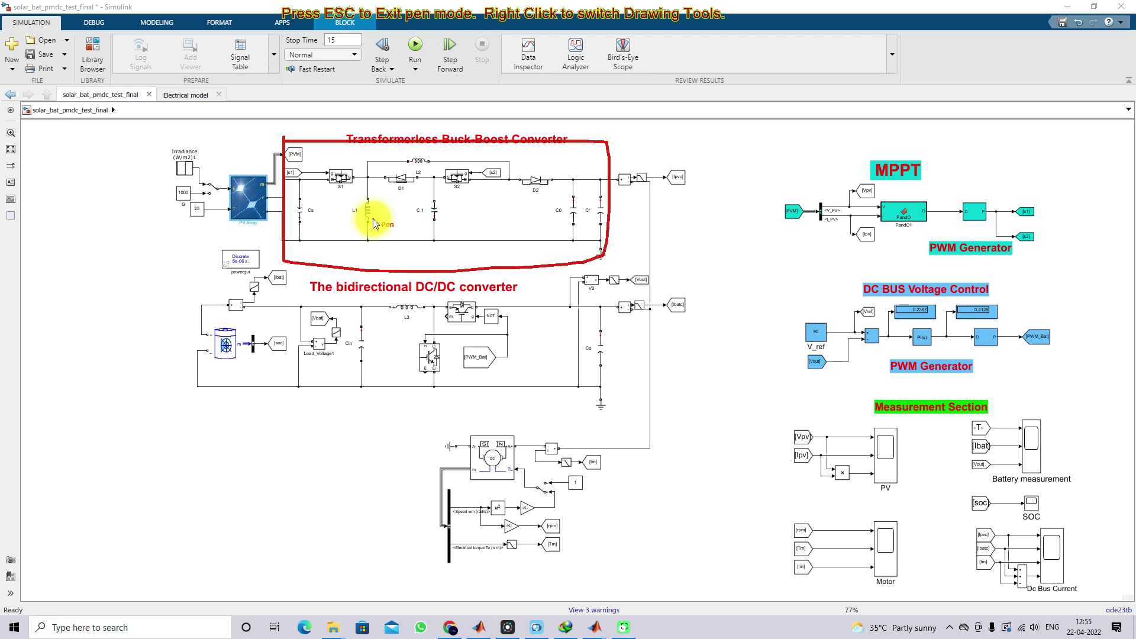
drag(223, 217, 247, 220)
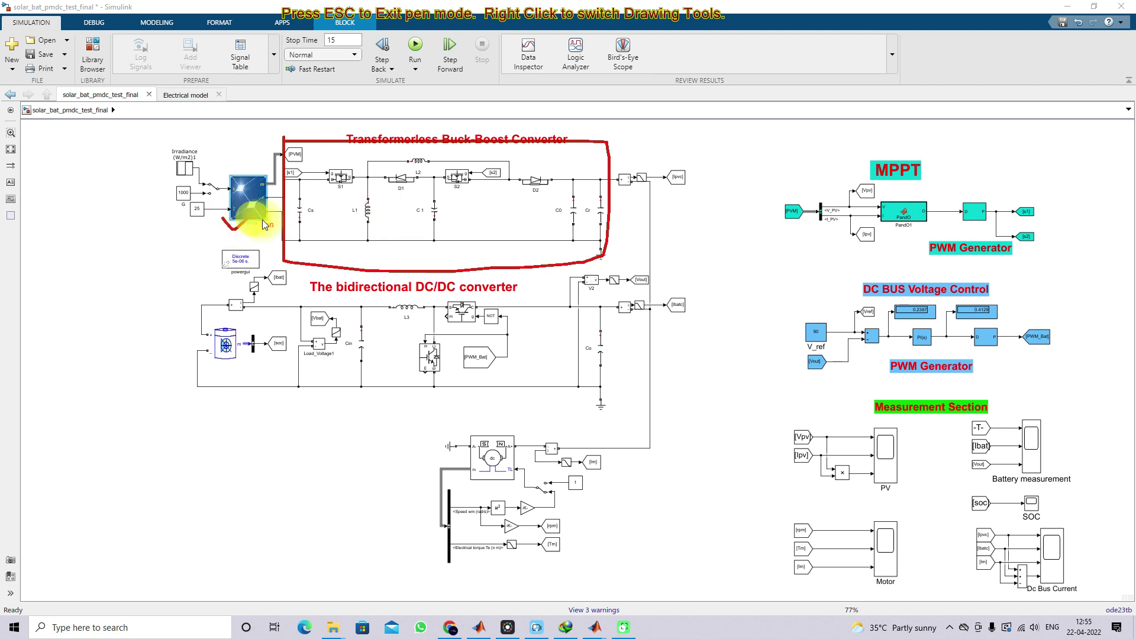
drag(620, 218, 657, 216)
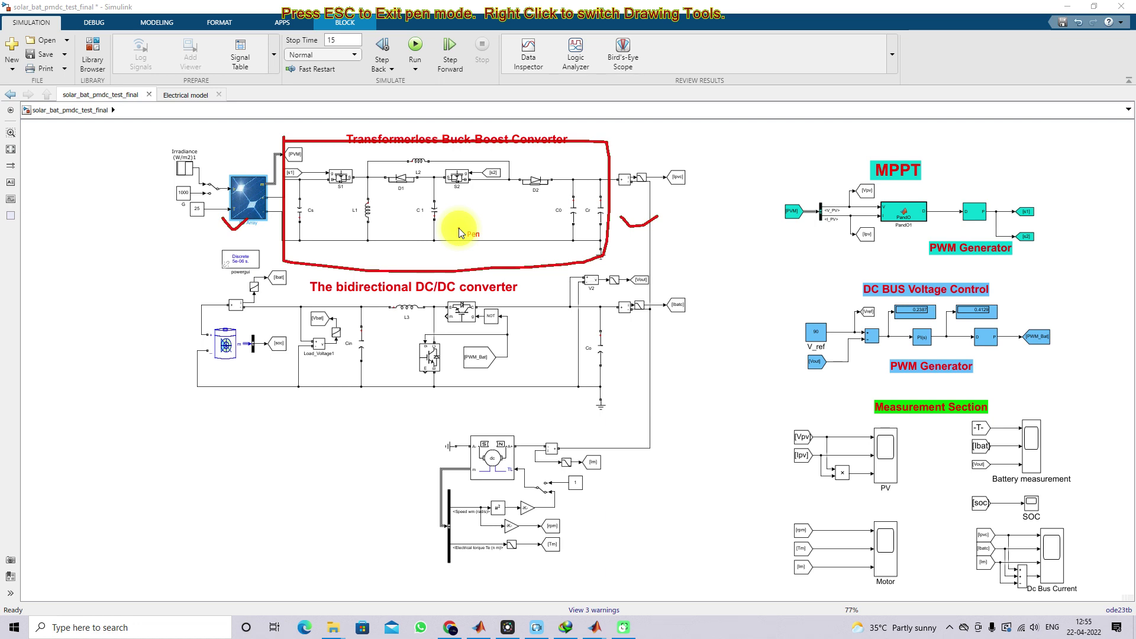
key(Escape)
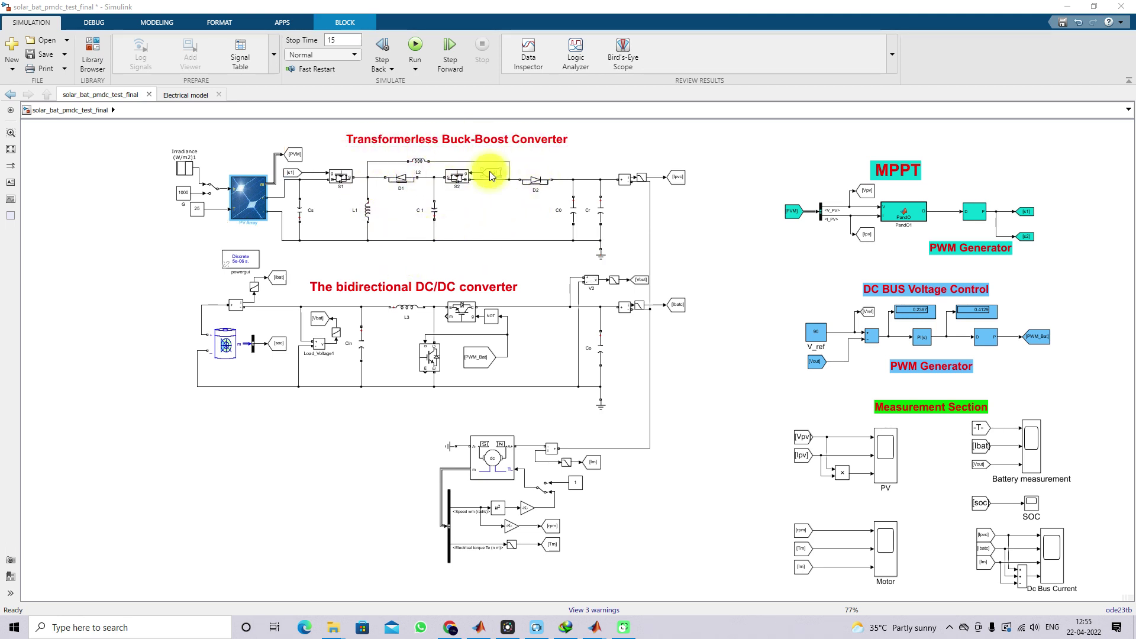
Select the MPPT heading and PandO1 block, then clear the selection and start the screen pen.
click(894, 177)
click(893, 225)
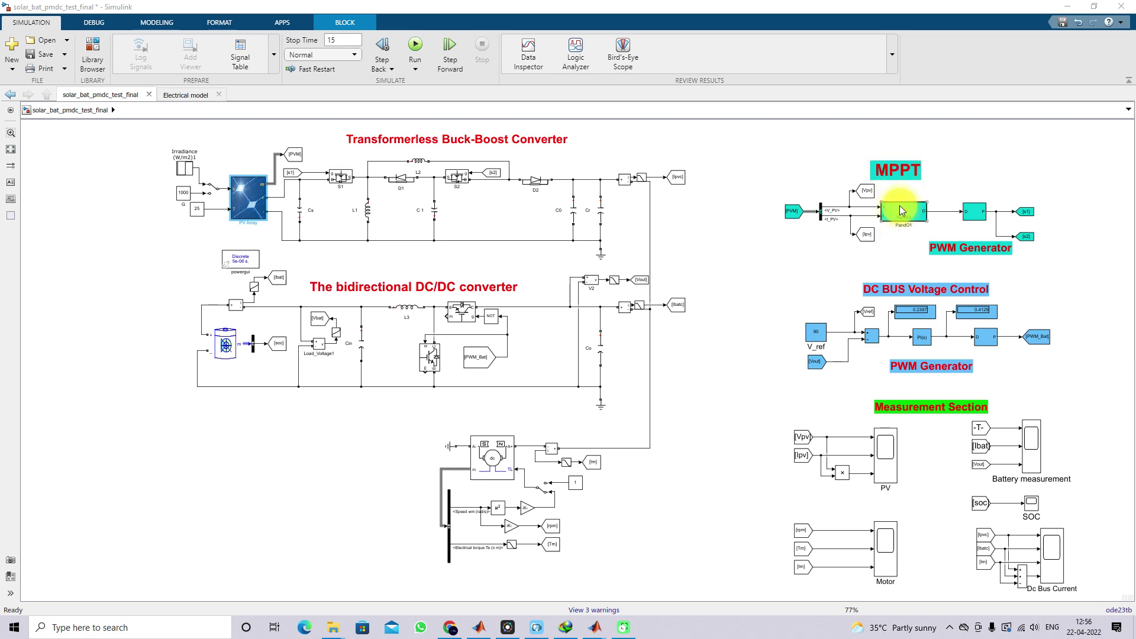
scroll(912, 227, up, 3)
scroll(912, 226, down, 3)
click(844, 220)
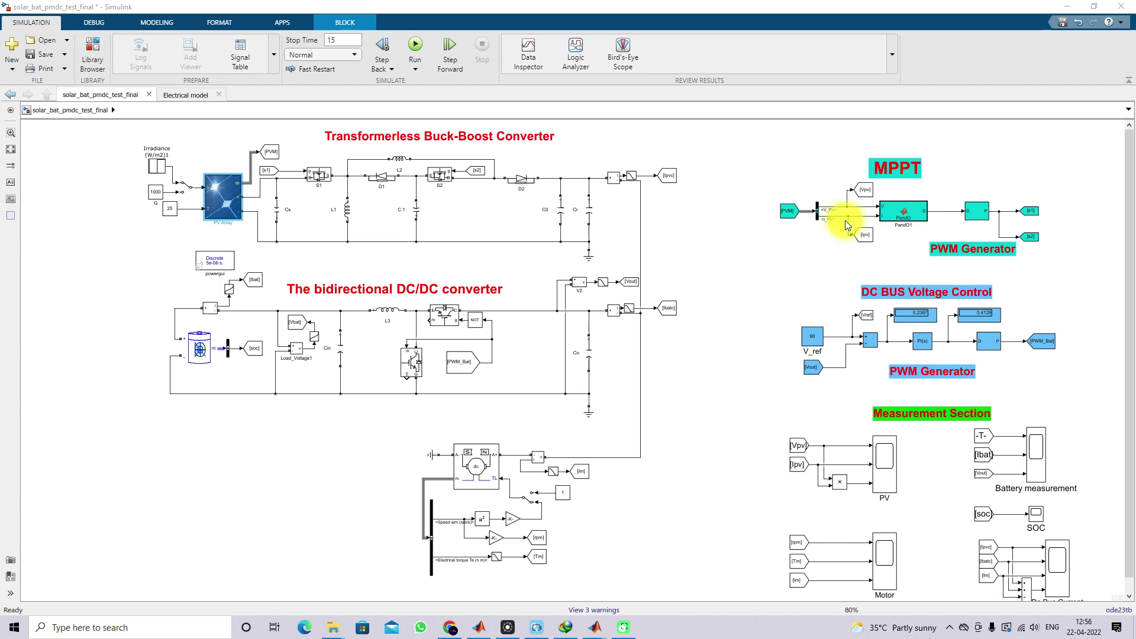
key(F9)
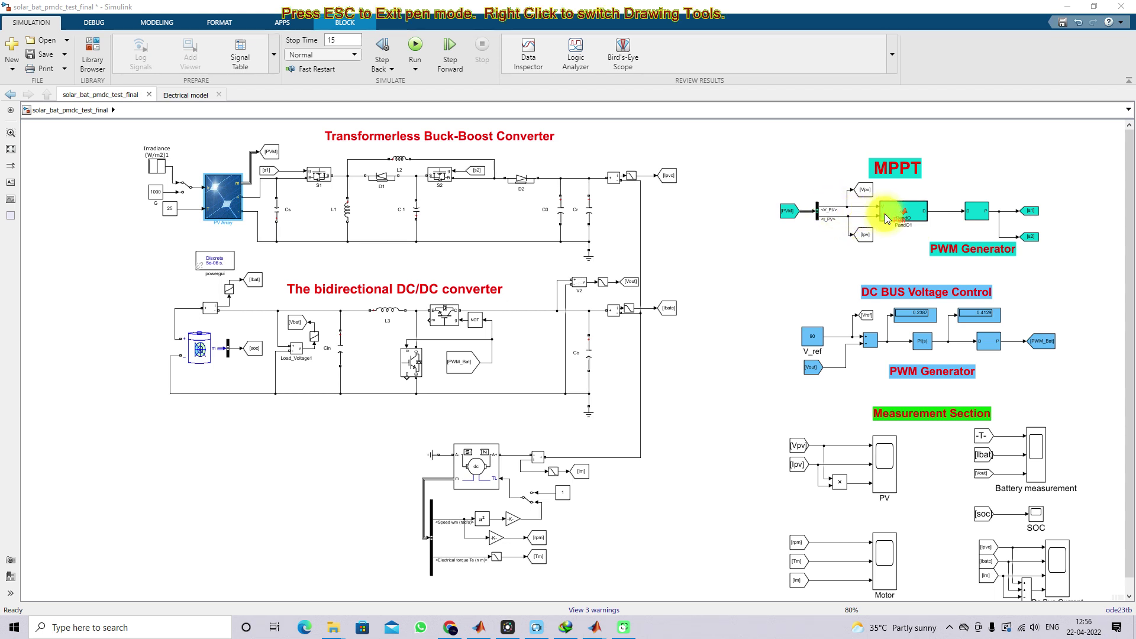
Tick PandO1's V_PV/I_PV inputs and PWM link, and trace both gate signals to the converter switches.
mouse_move(861, 204)
mouse_down()
mouse_move(879, 215)
mouse_move(949, 207)
mouse_up()
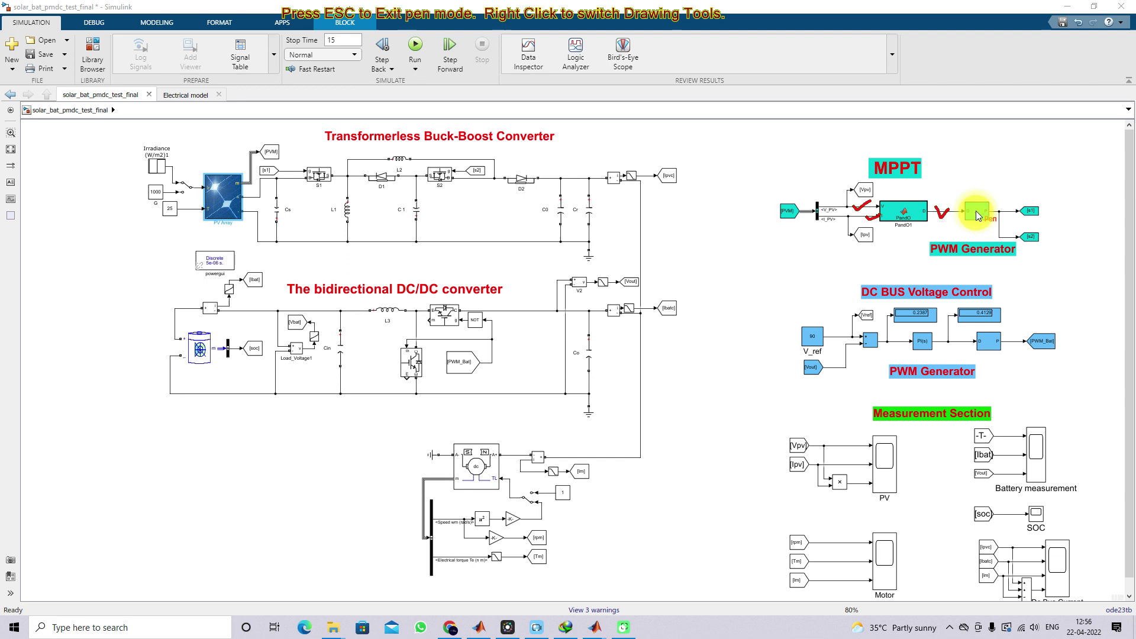
drag(975, 193, 1004, 180)
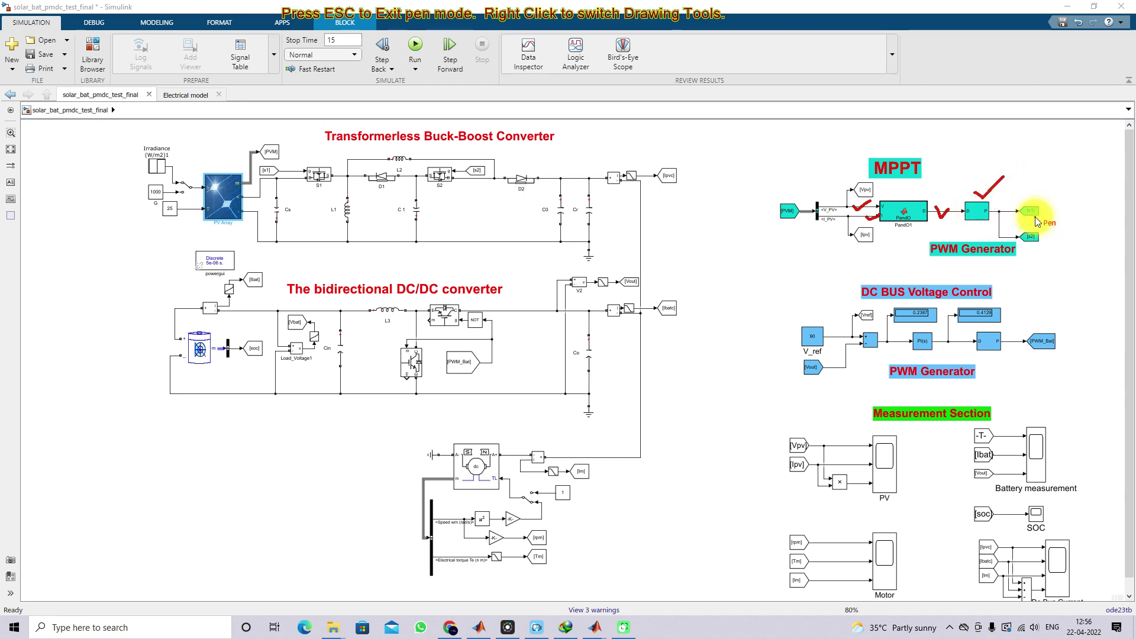
mouse_move(1042, 214)
mouse_down()
mouse_move(1048, 195)
mouse_move(906, 133)
mouse_move(588, 132)
mouse_move(453, 171)
mouse_up()
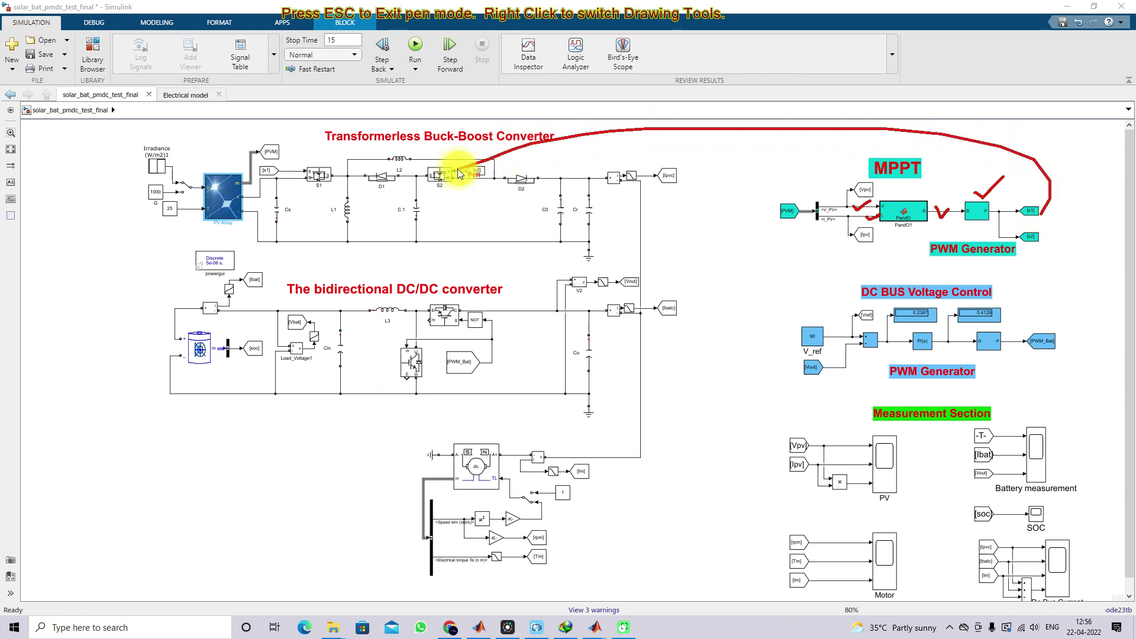
mouse_move(1035, 246)
mouse_down()
mouse_move(913, 300)
mouse_move(524, 274)
mouse_move(329, 227)
mouse_move(307, 195)
mouse_up()
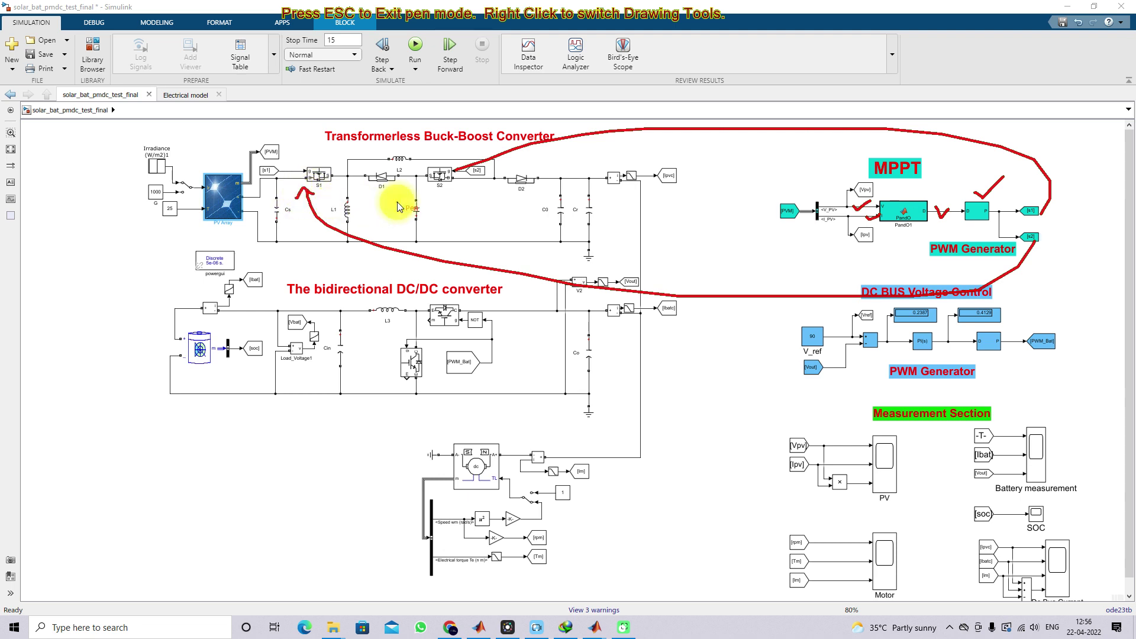
click(417, 210)
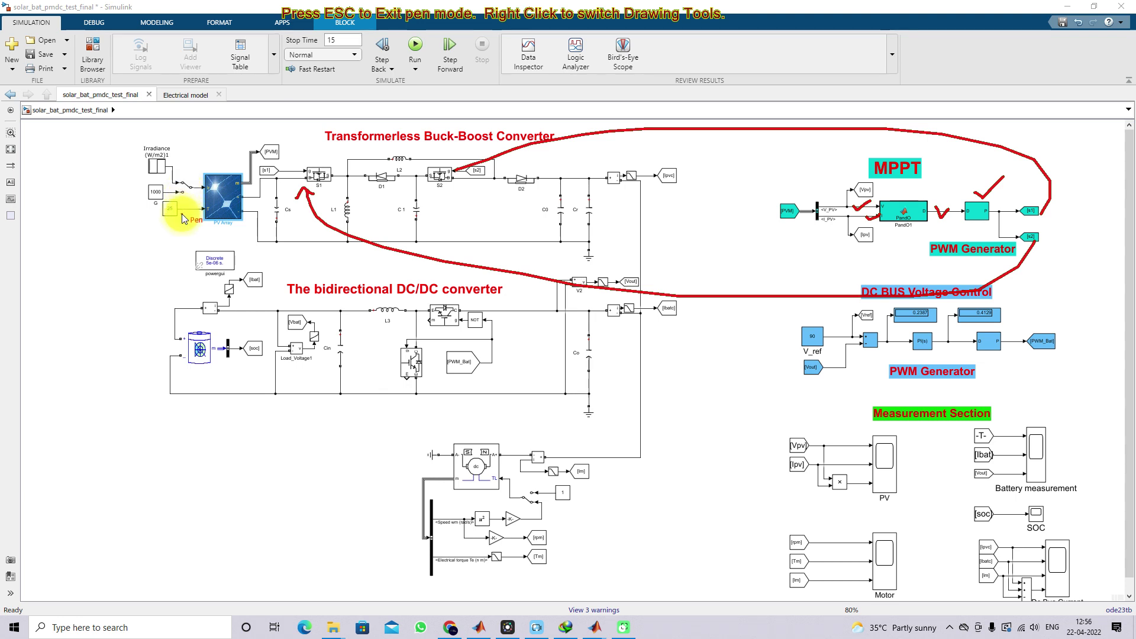
Review Battery2's 12*4 V nominal voltage and 48 Ah rated capacity, then close it with OK.
key(Escape)
click(197, 345)
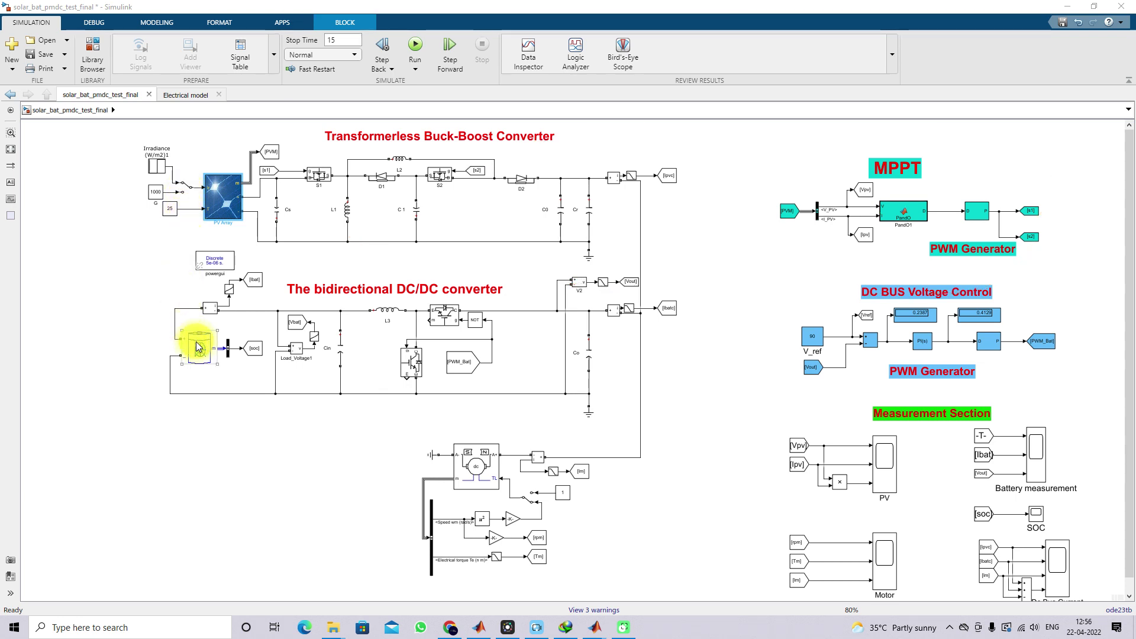
double_click(199, 355)
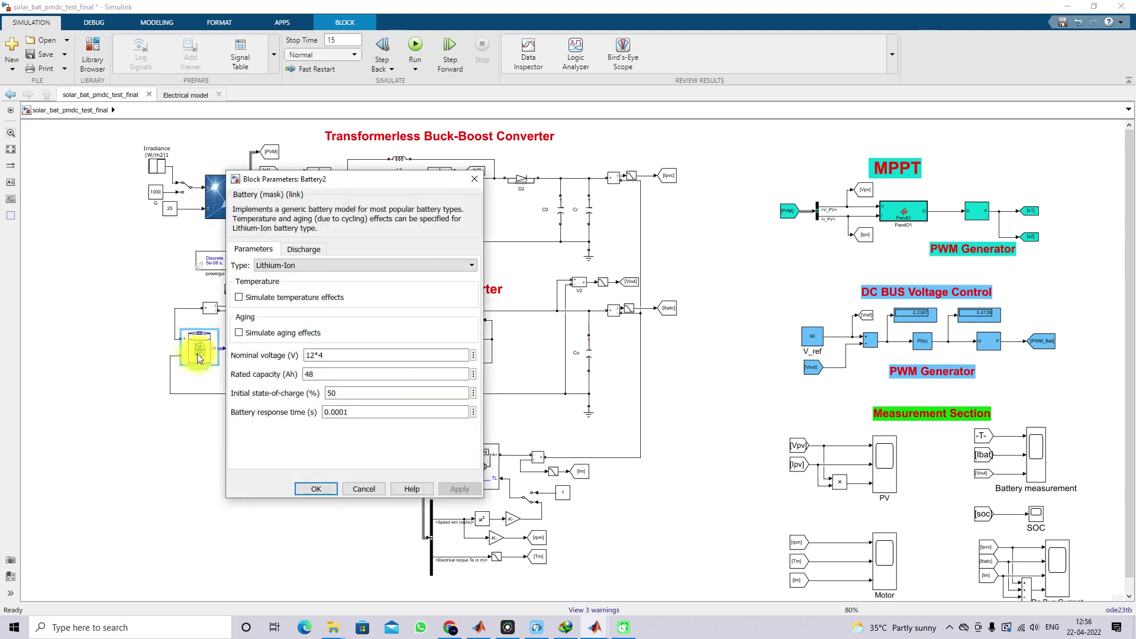
double_click(346, 354)
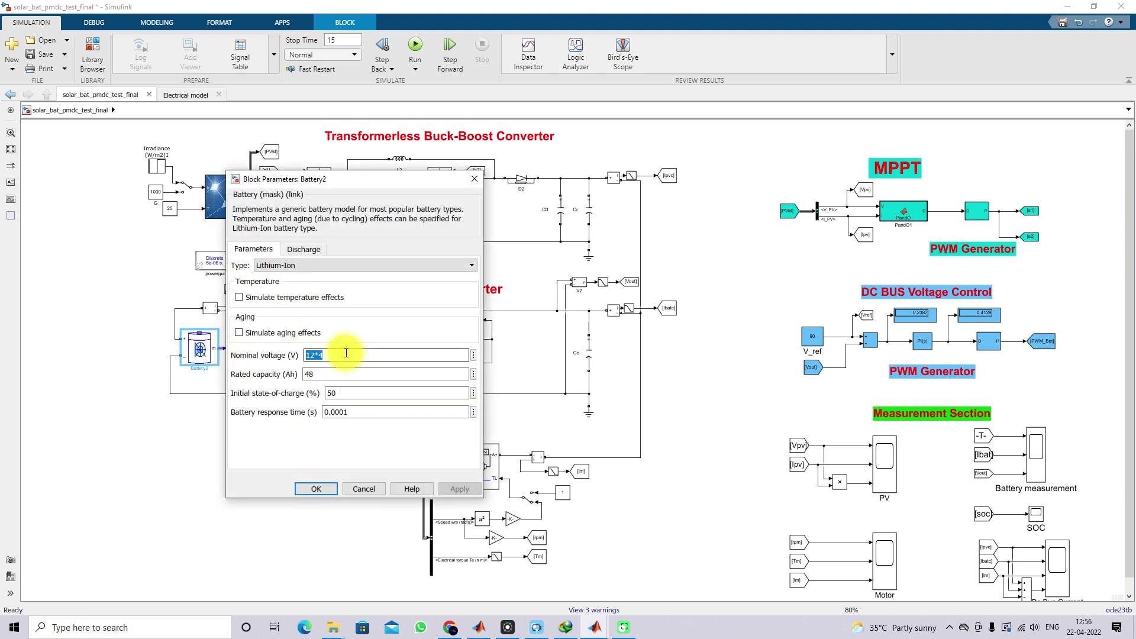
double_click(330, 373)
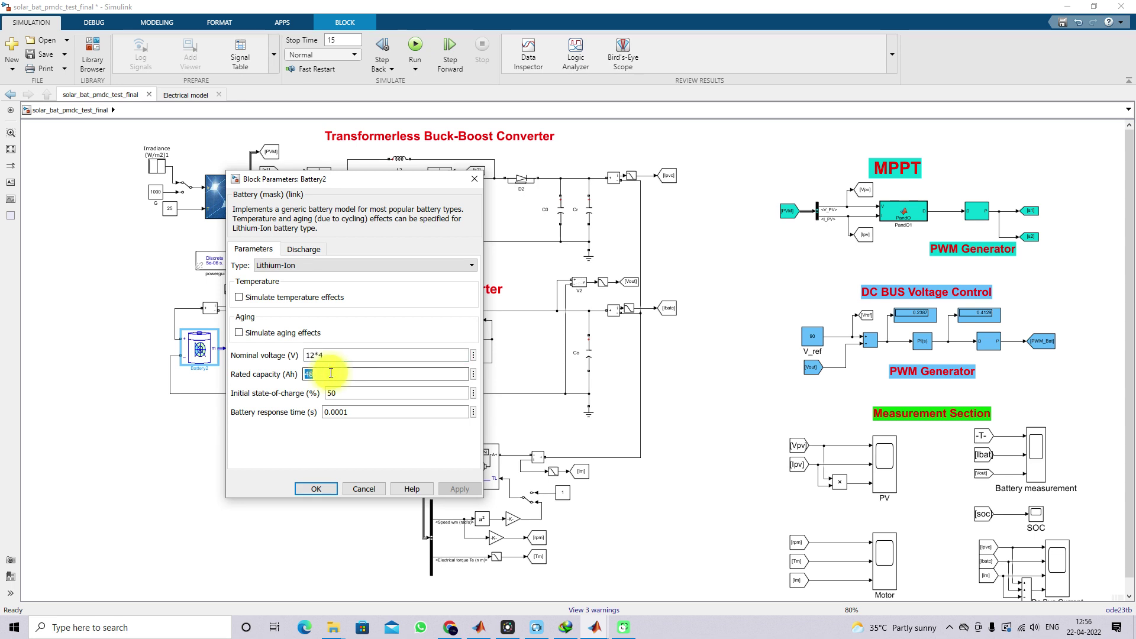
click(315, 488)
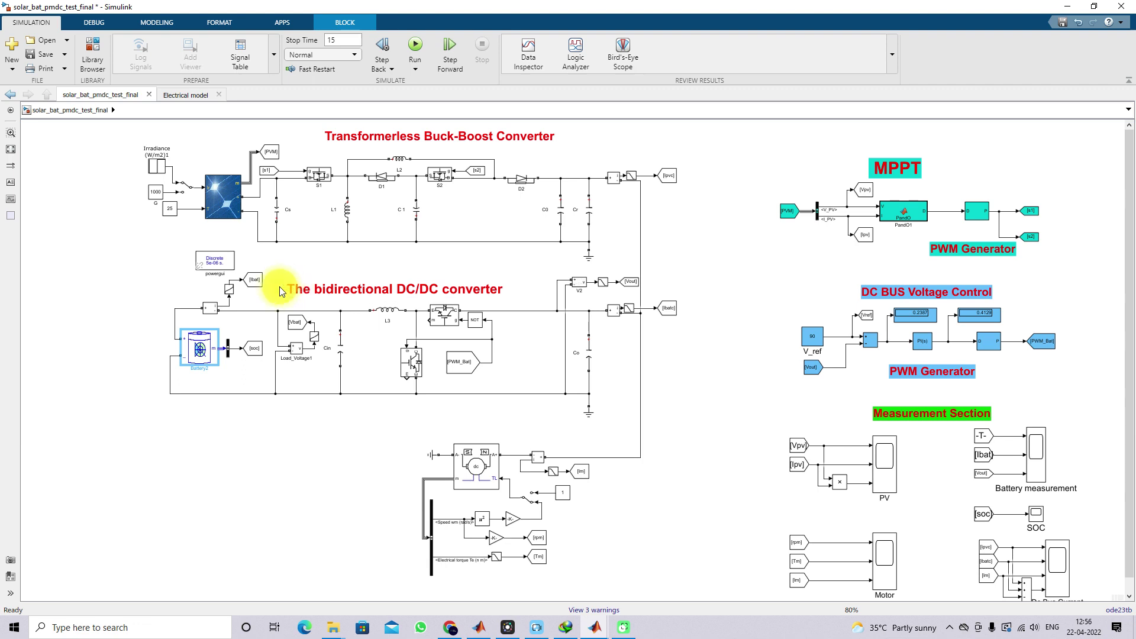
key(ctrl+2)
drag(272, 278, 271, 294)
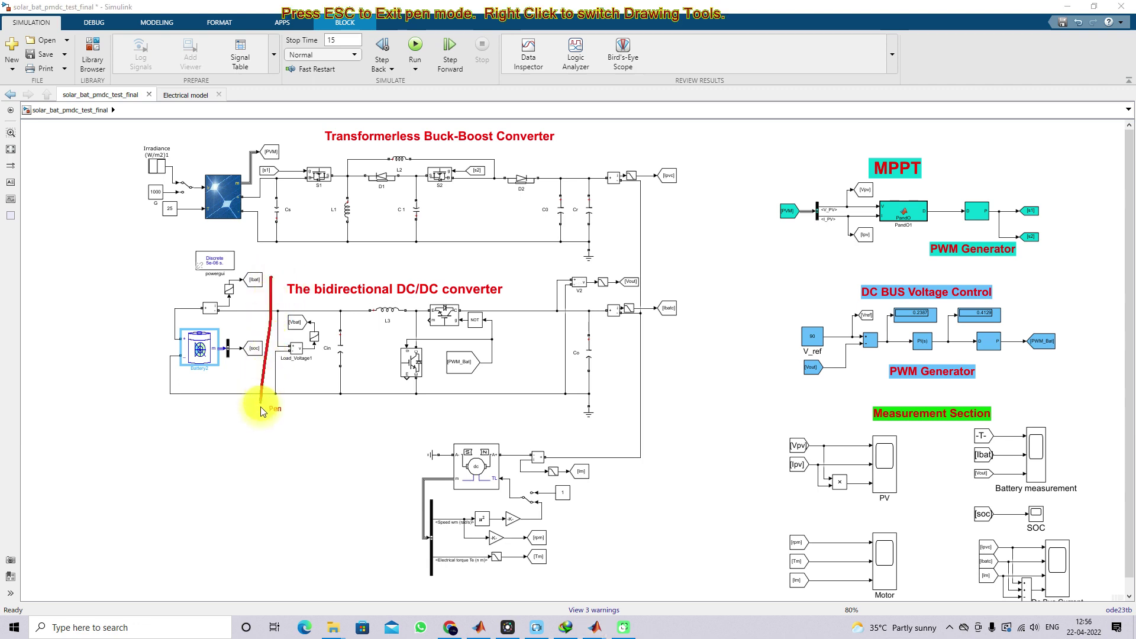
mouse_move(329, 417)
mouse_down()
mouse_move(514, 414)
mouse_move(519, 287)
mouse_move(503, 268)
mouse_move(278, 267)
mouse_move(271, 279)
mouse_up()
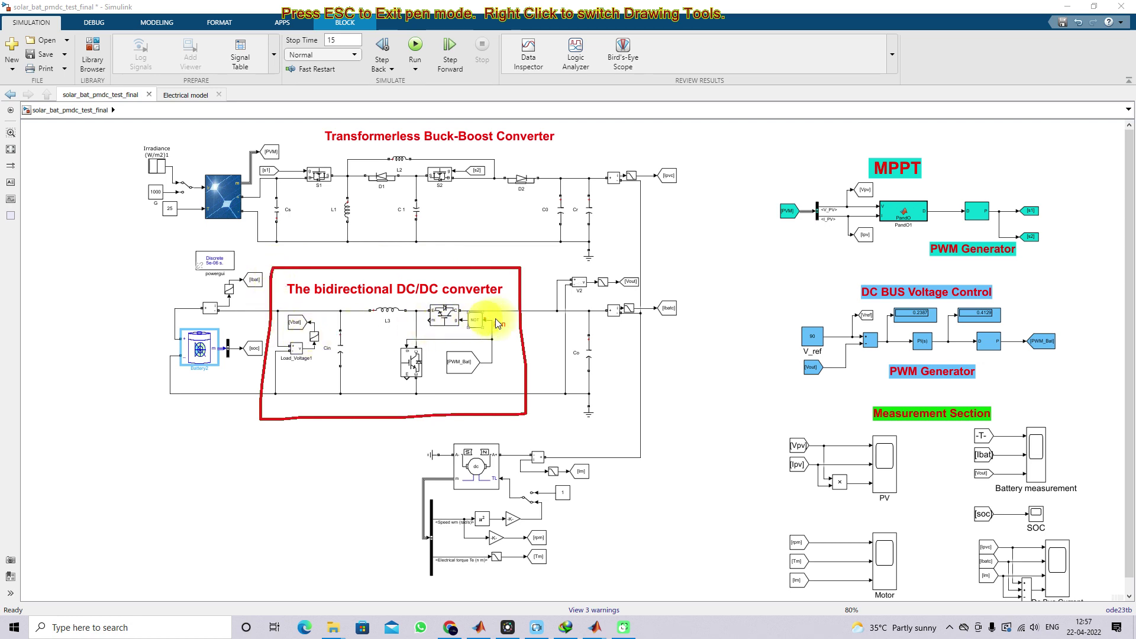
mouse_move(769, 291)
mouse_down()
mouse_move(779, 404)
mouse_move(1091, 376)
mouse_move(1091, 285)
mouse_move(758, 272)
mouse_move(764, 298)
mouse_up()
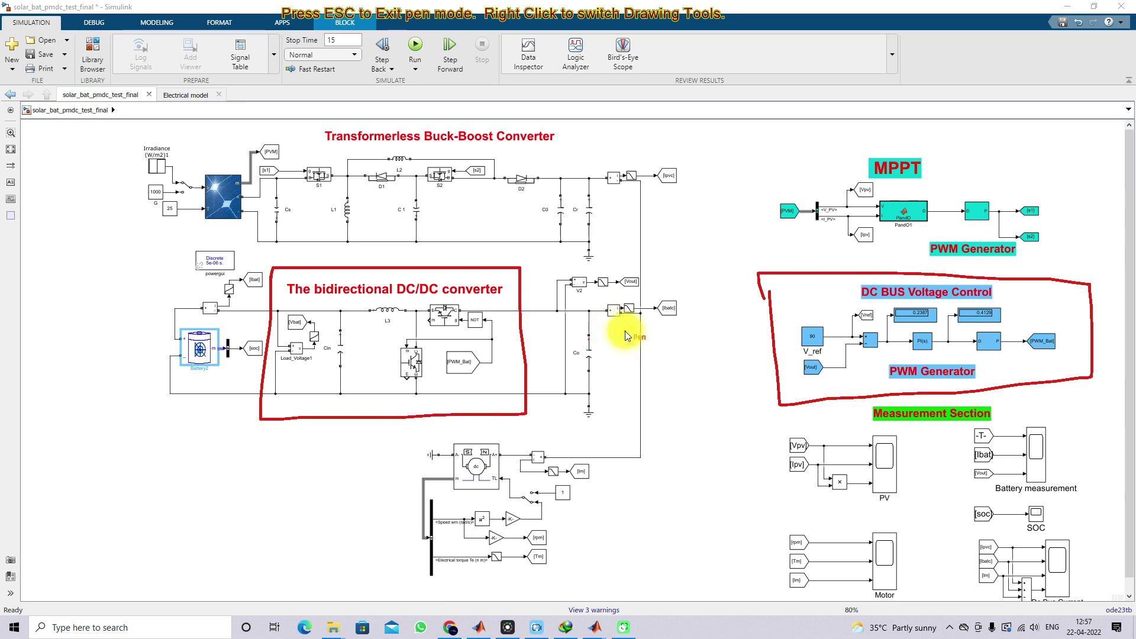
mouse_move(632, 274)
mouse_down()
mouse_move(709, 276)
mouse_move(792, 381)
mouse_up()
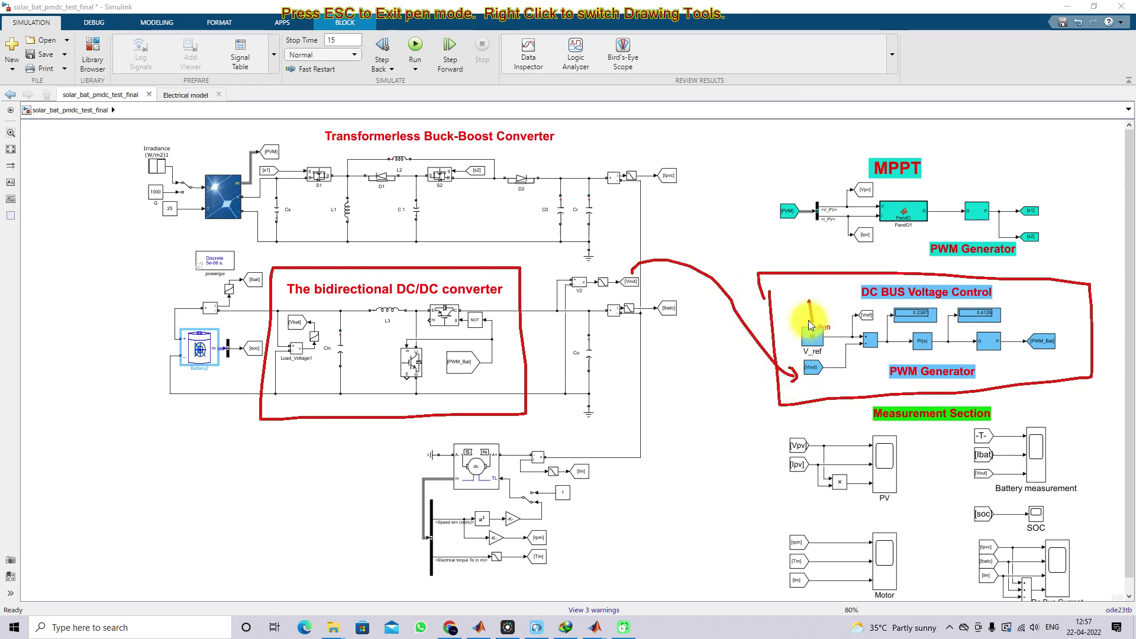
drag(815, 326, 821, 315)
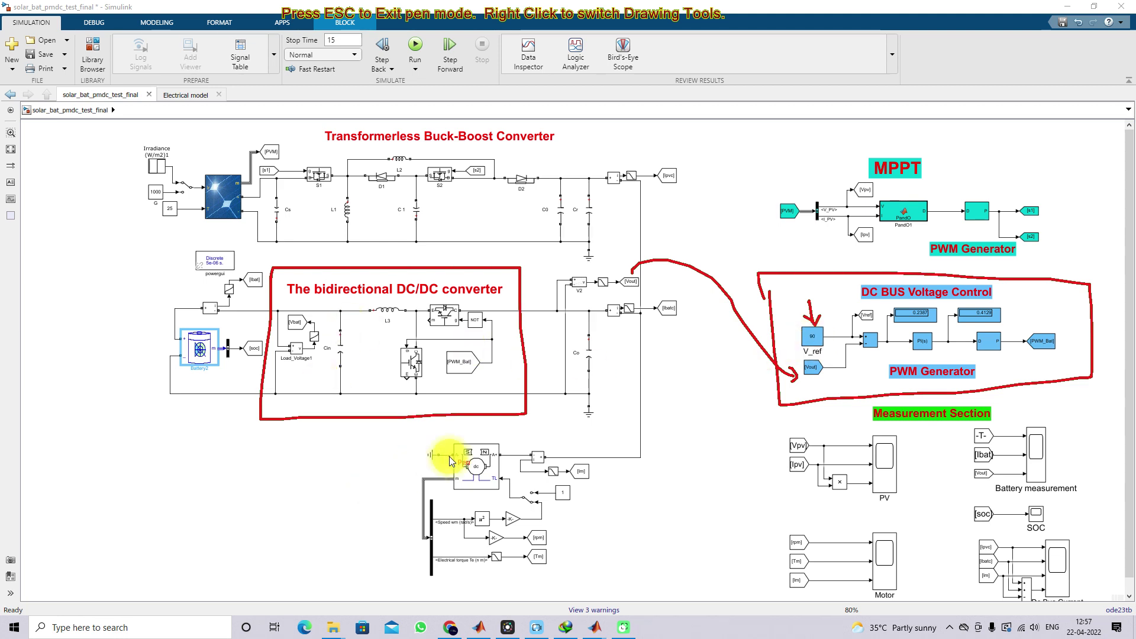
drag(407, 441, 407, 502)
drag(413, 599, 580, 584)
mouse_move(602, 526)
mouse_down()
mouse_move(606, 442)
mouse_move(483, 439)
mouse_up()
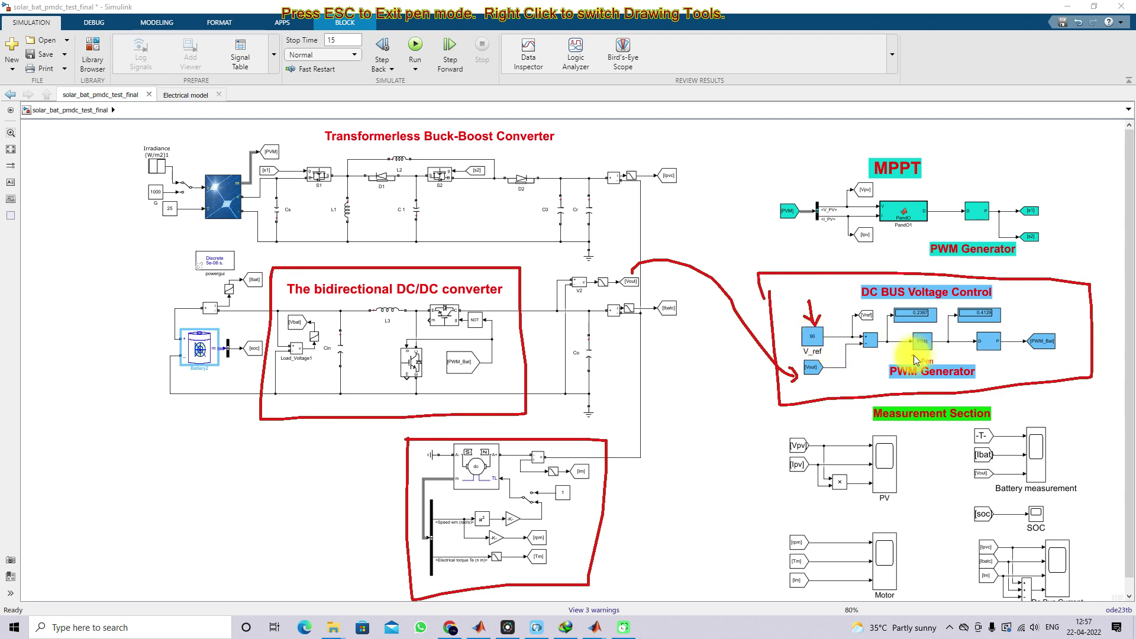
drag(911, 356, 932, 359)
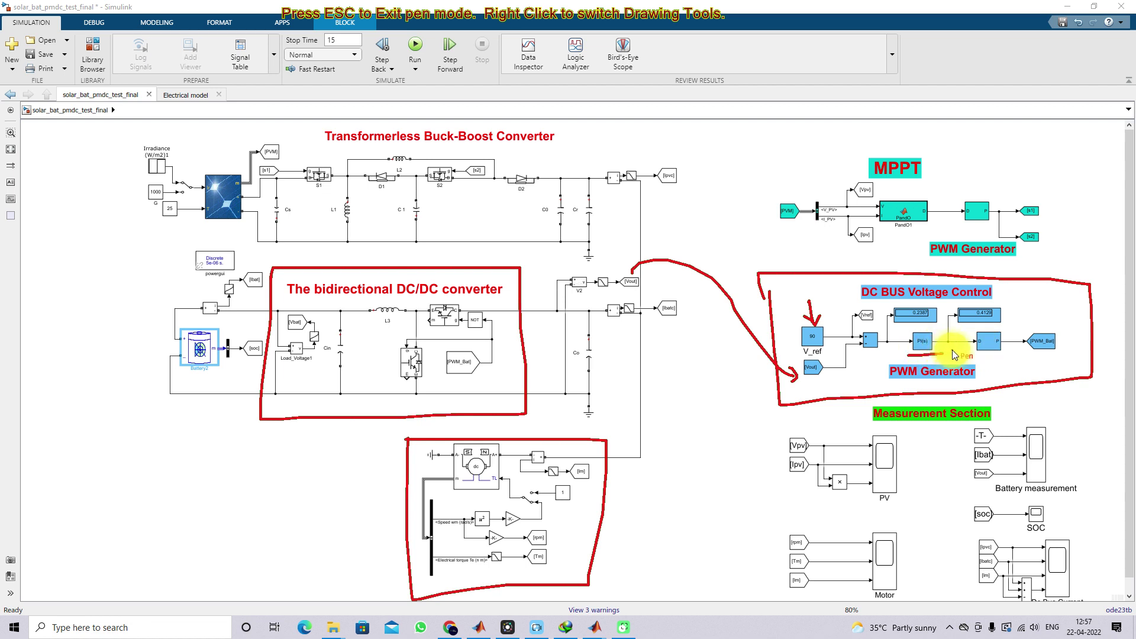
mouse_move(966, 344)
mouse_down()
mouse_move(972, 354)
mouse_move(996, 332)
mouse_up()
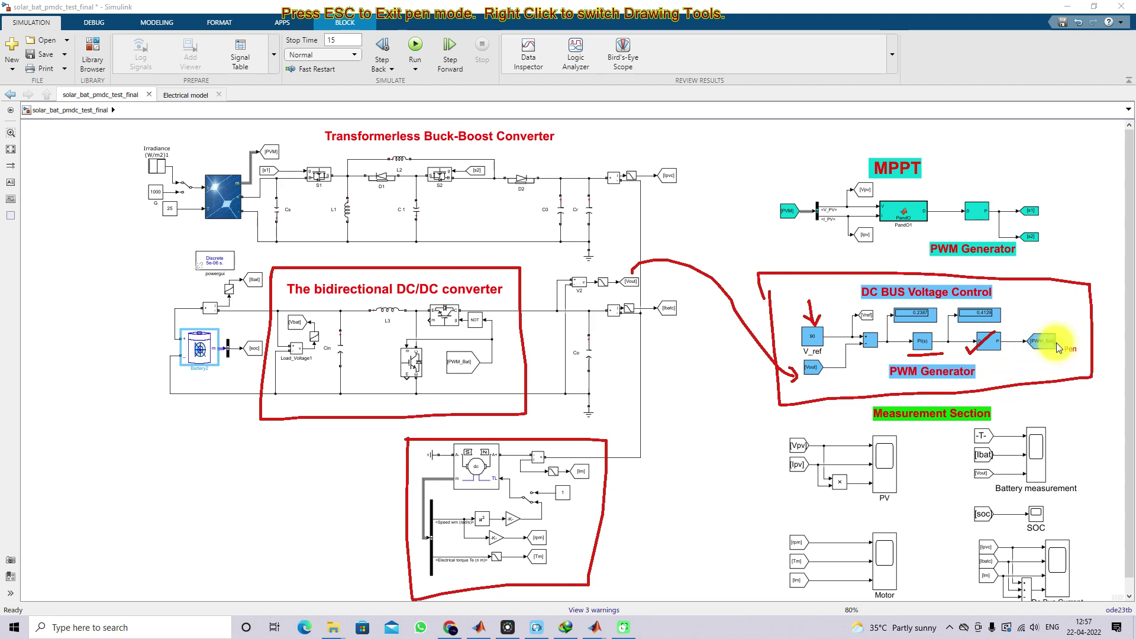
mouse_move(1061, 342)
mouse_down()
mouse_move(1053, 382)
mouse_move(998, 401)
mouse_move(882, 399)
mouse_up()
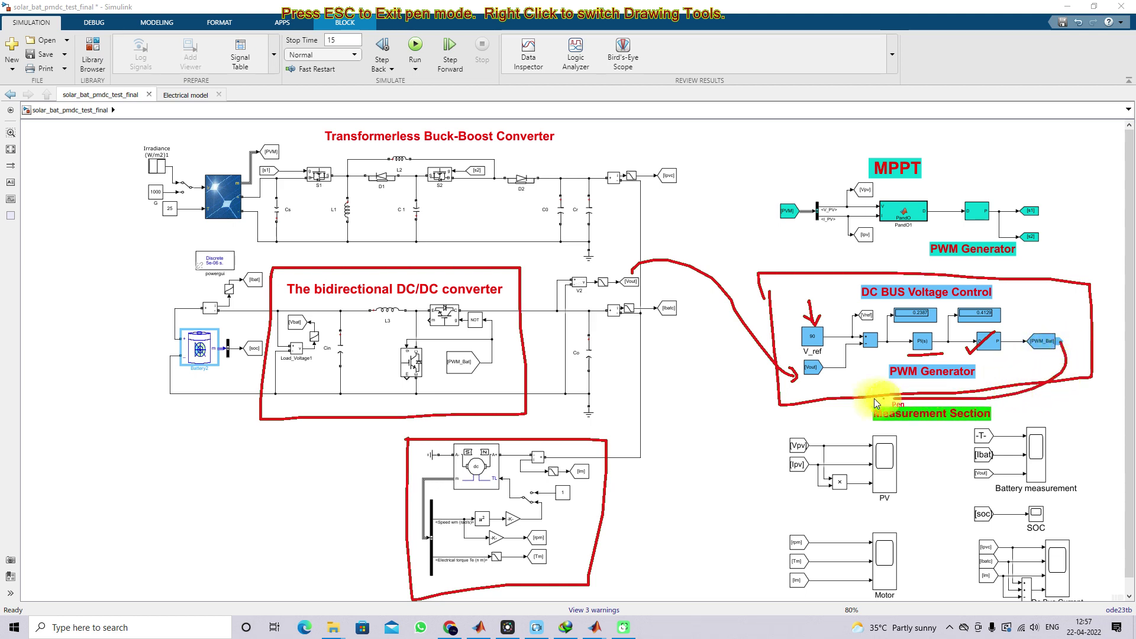
drag(753, 388, 654, 379)
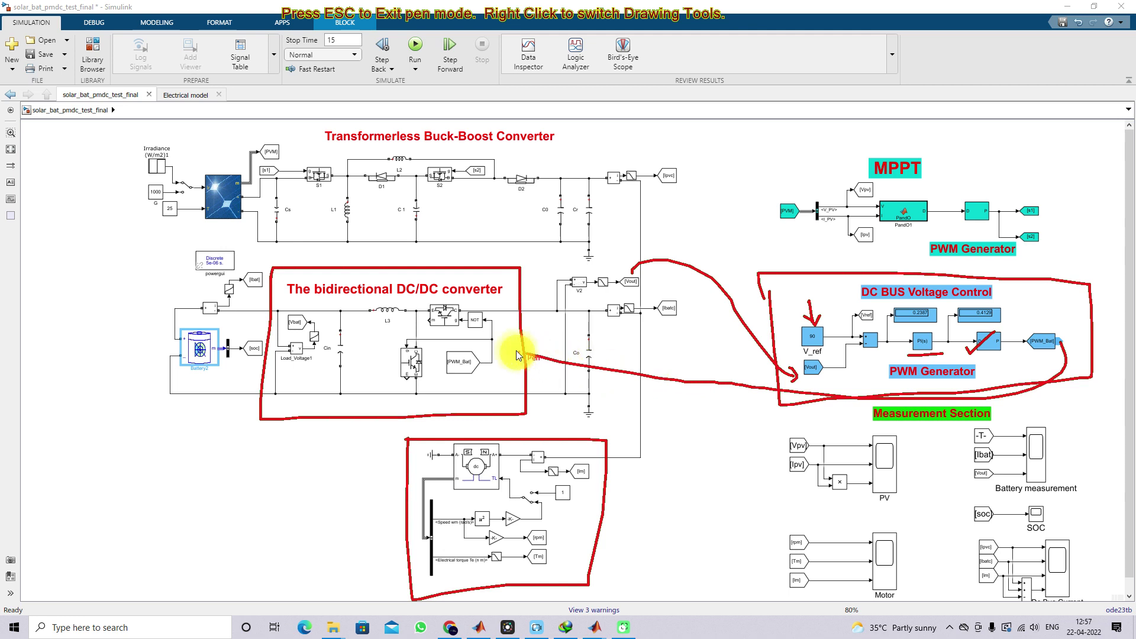
drag(440, 342, 437, 341)
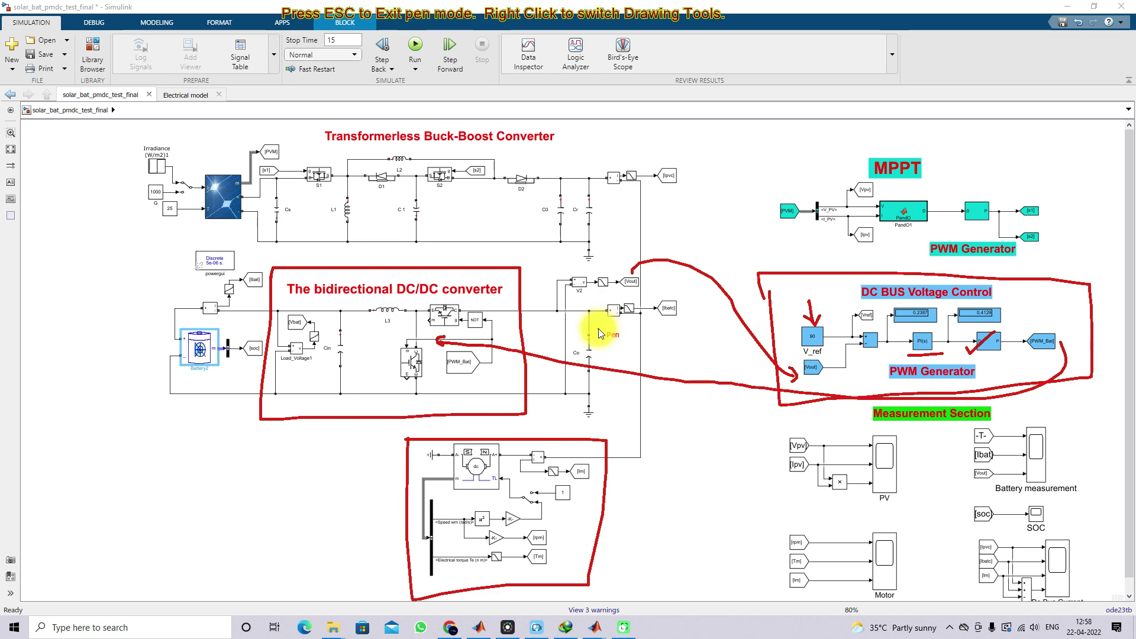
key(Escape)
drag(383, 438, 616, 578)
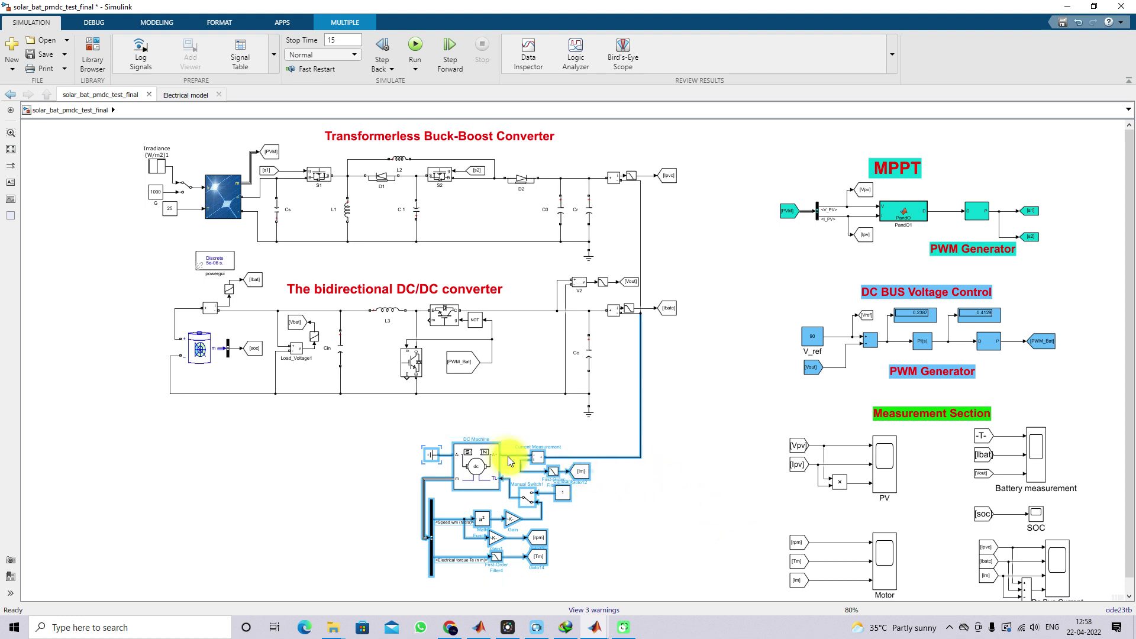
click(199, 361)
click(626, 521)
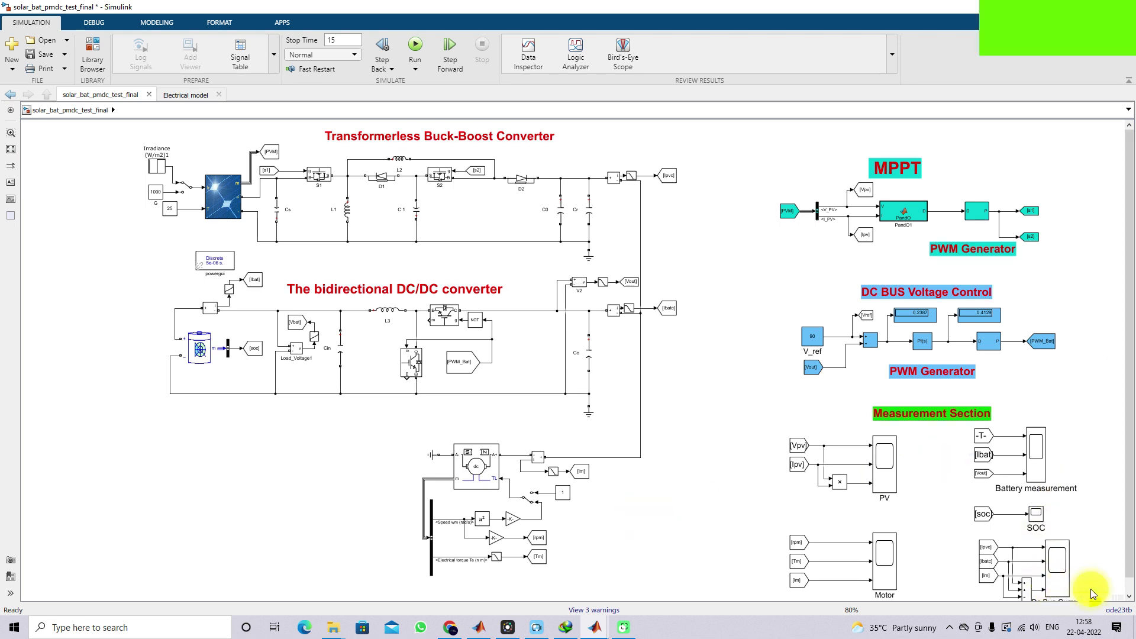
Open the PV, Battery measurement and Motor scopes showing results to T=9.271, then return to the model.
double_click(884, 462)
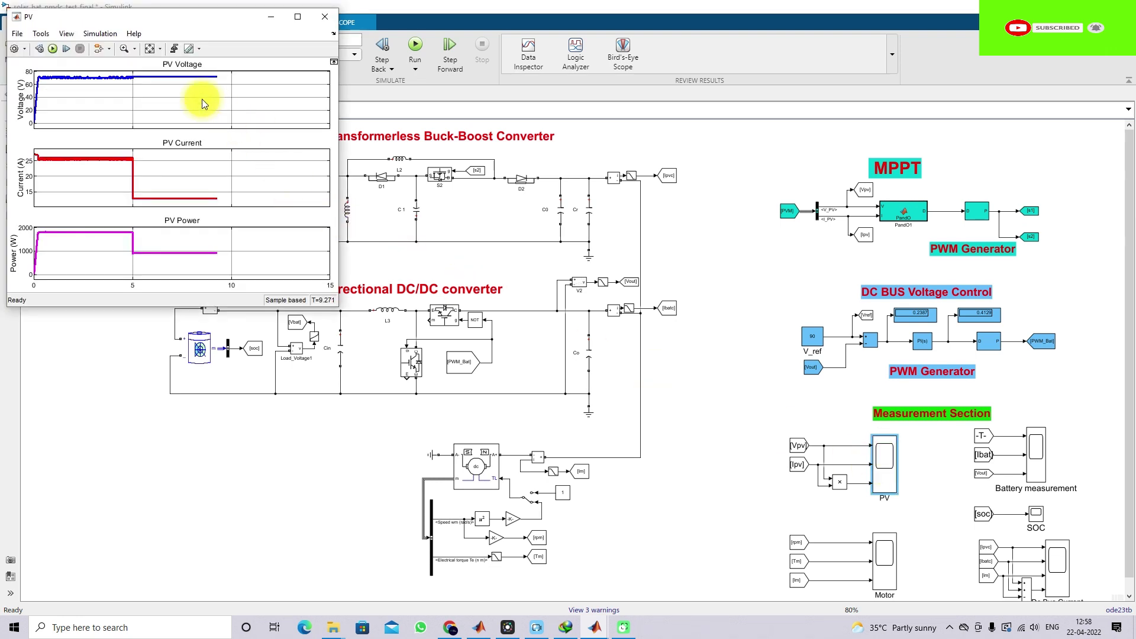
double_click(1036, 450)
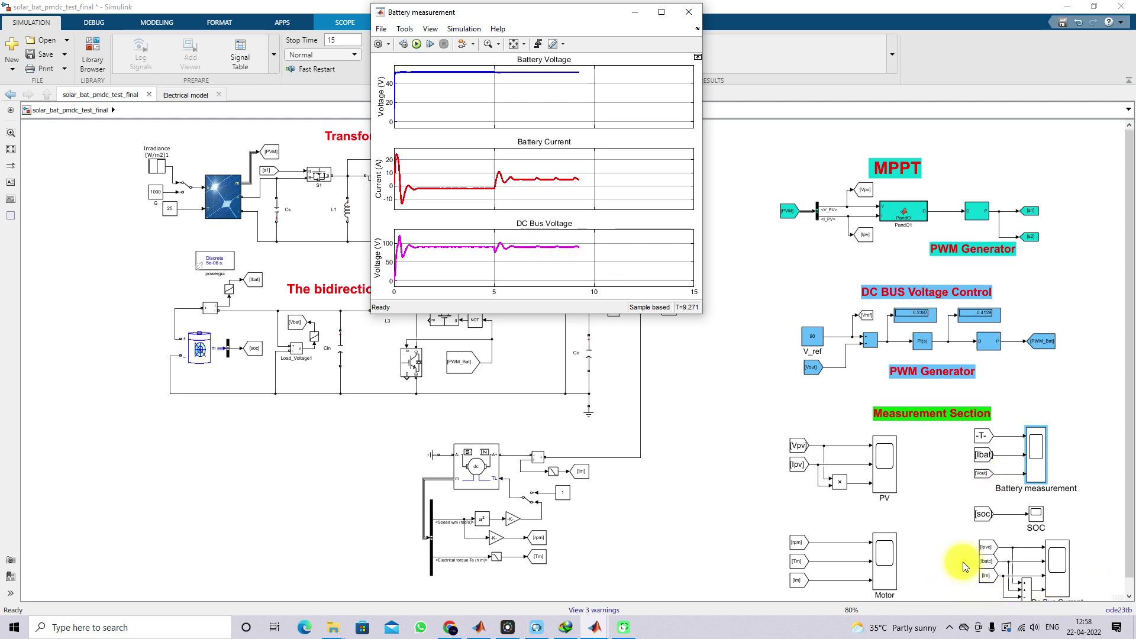
double_click(889, 550)
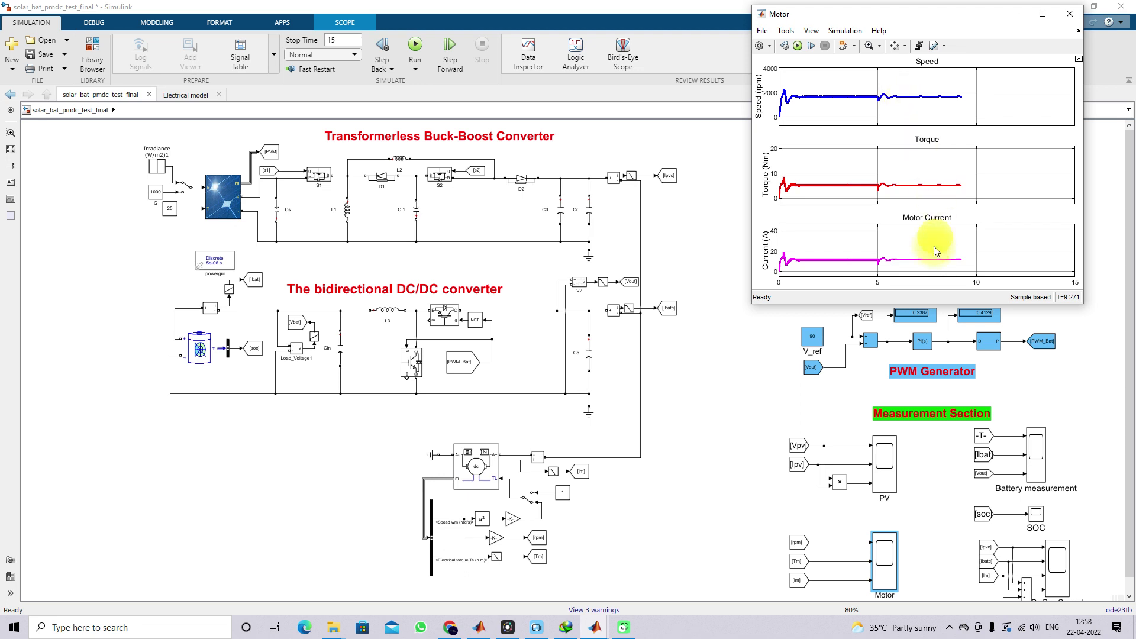
click(734, 368)
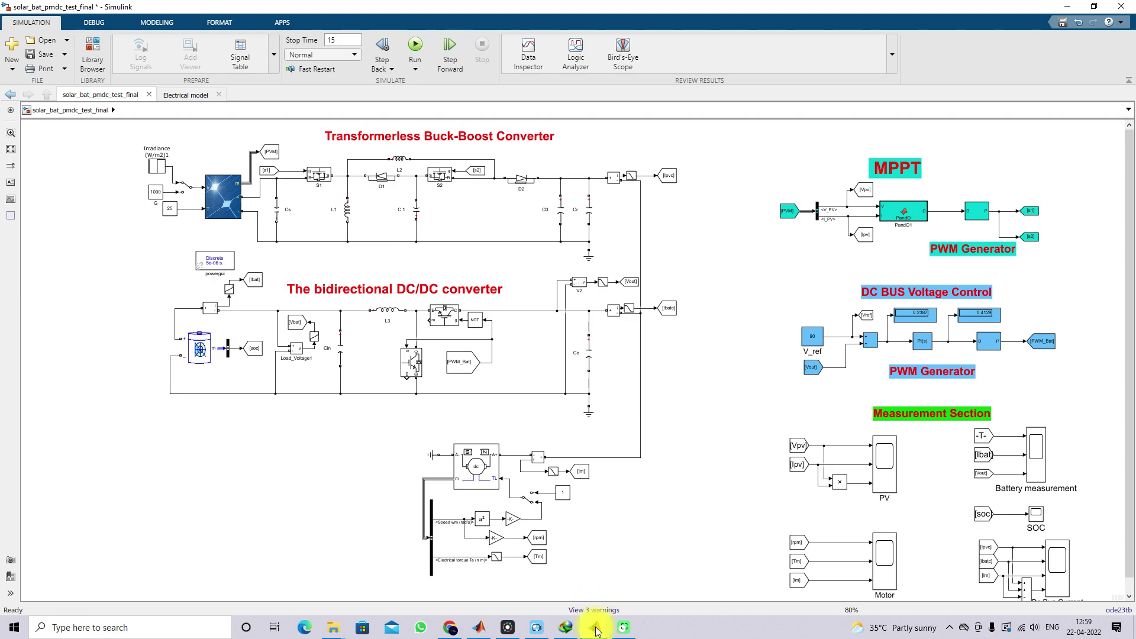
Bring the Battery measurement, DC Bus Current, PV and SOC scopes forward, then the model diagram.
mouse_move(597, 631)
click(558, 523)
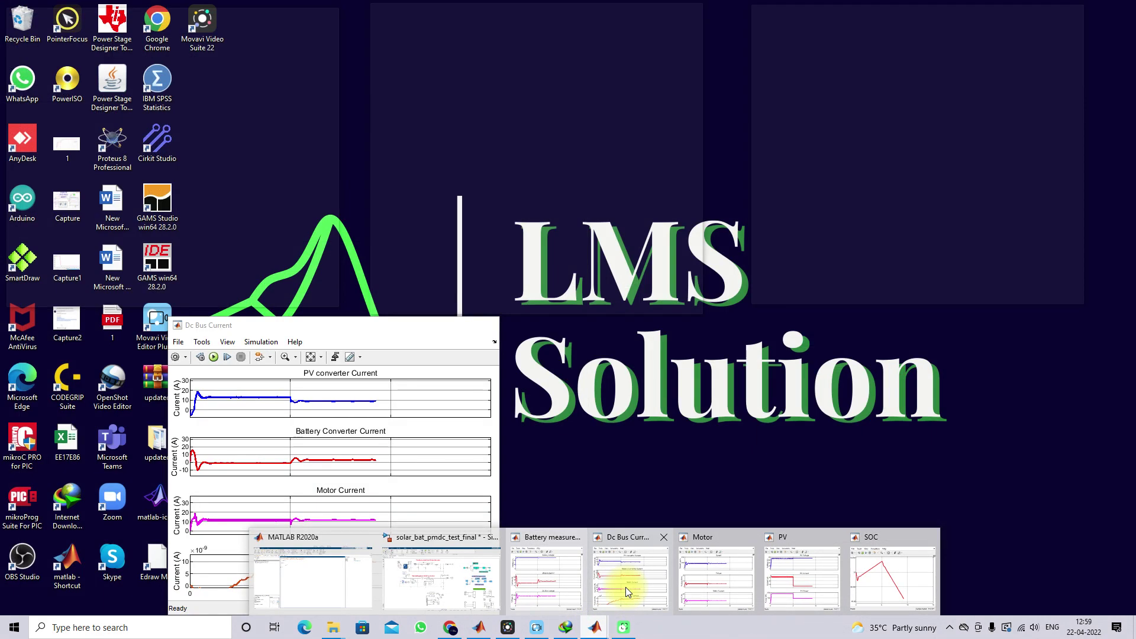
click(626, 587)
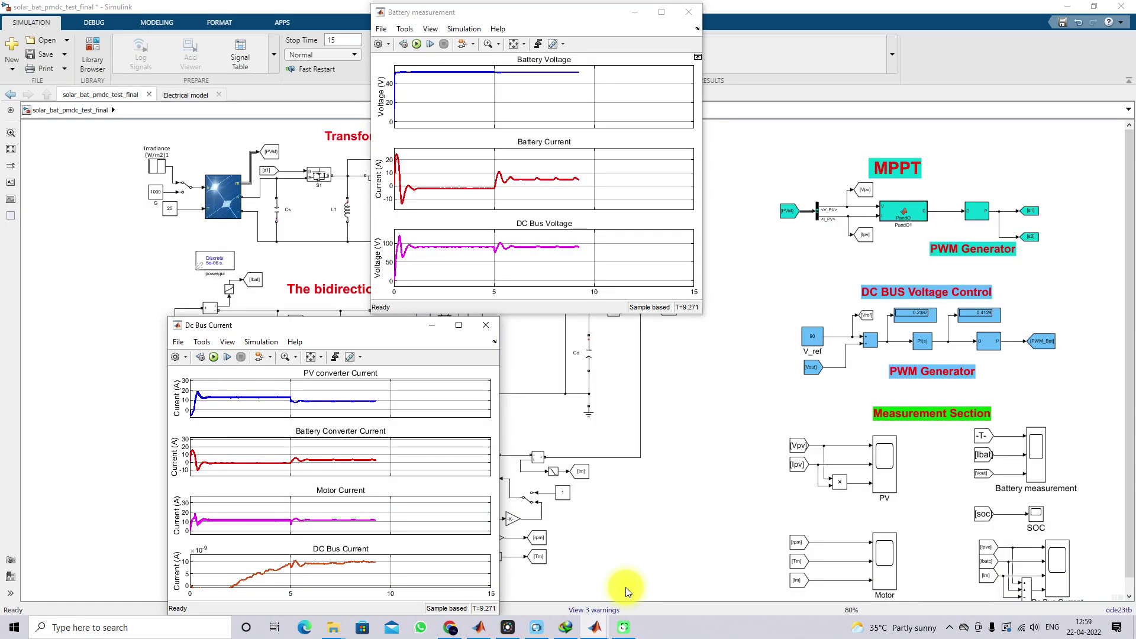
mouse_move(597, 628)
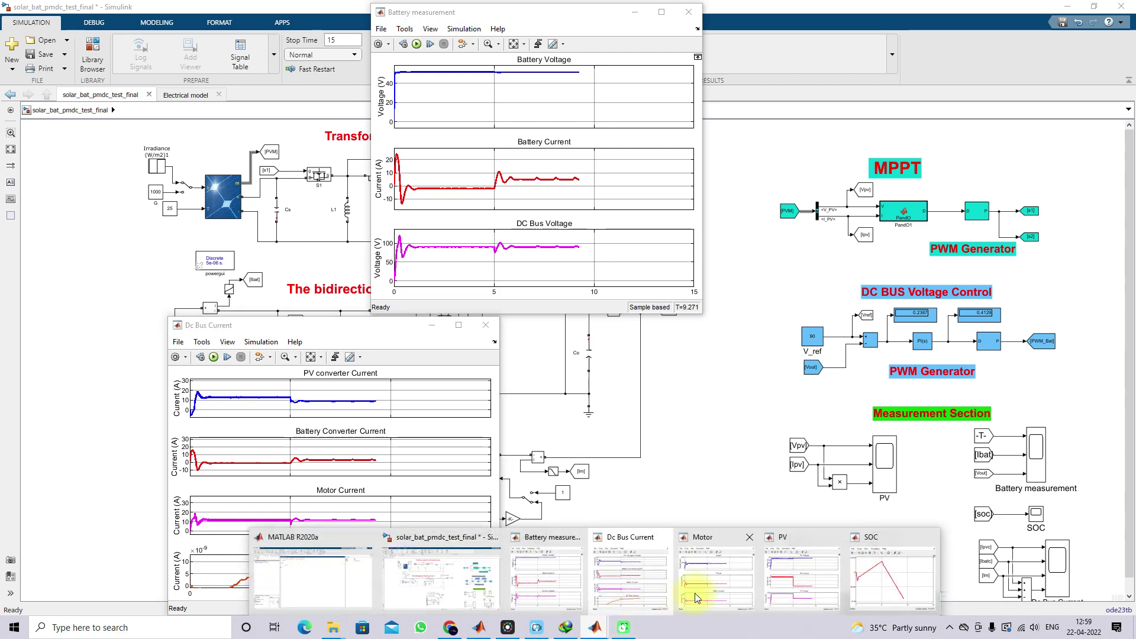
click(791, 571)
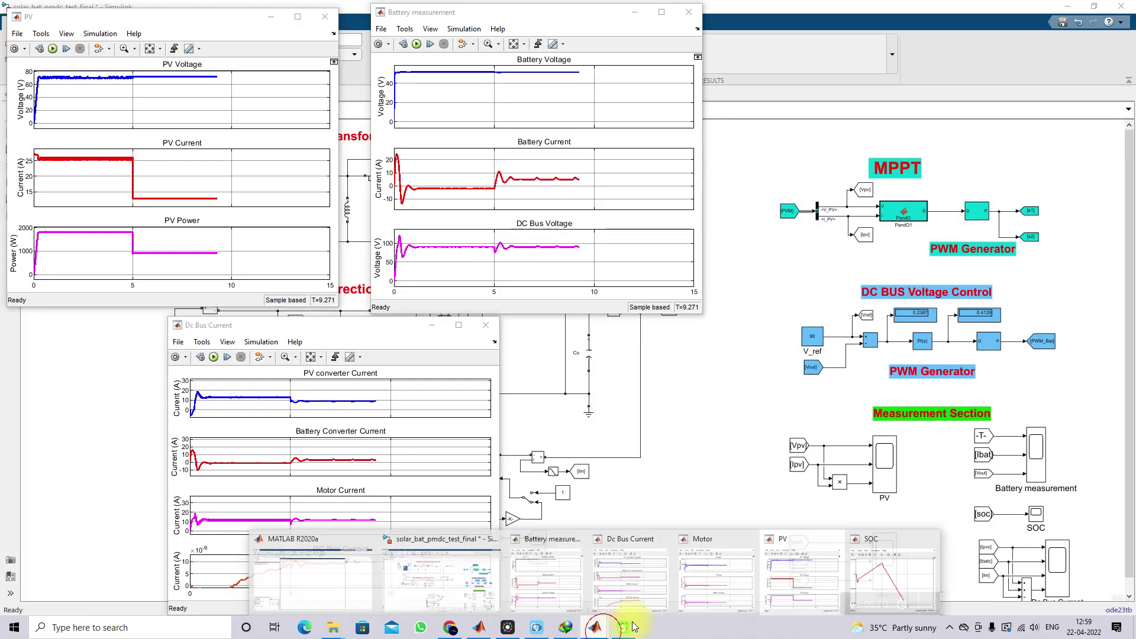
click(880, 575)
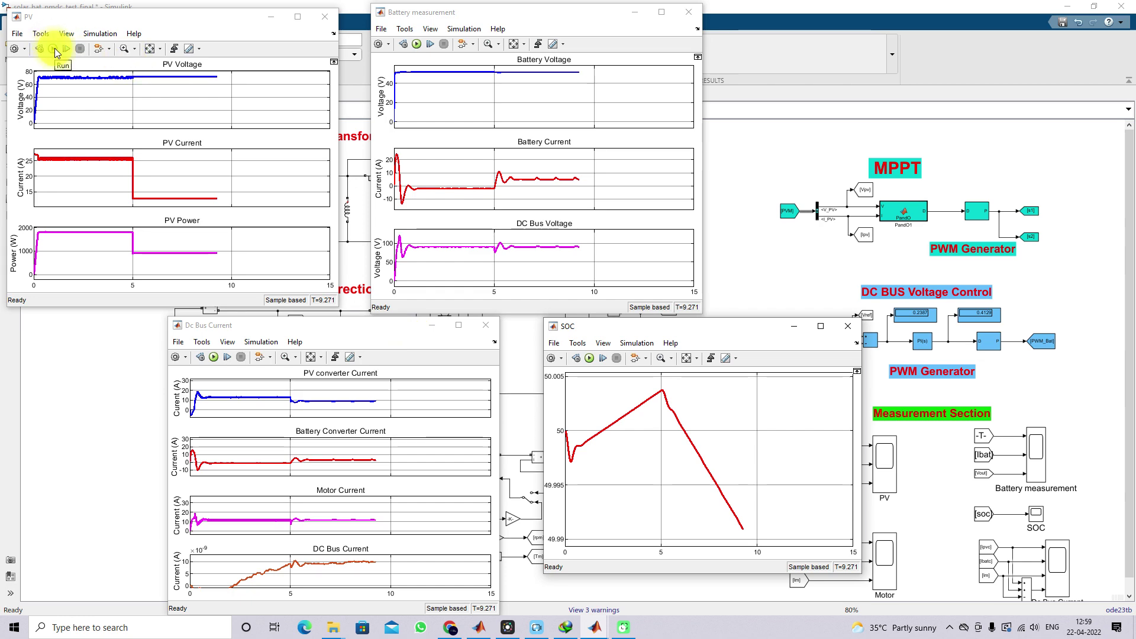
click(54, 334)
double_click(155, 166)
drag(232, 55, 359, 80)
click(320, 168)
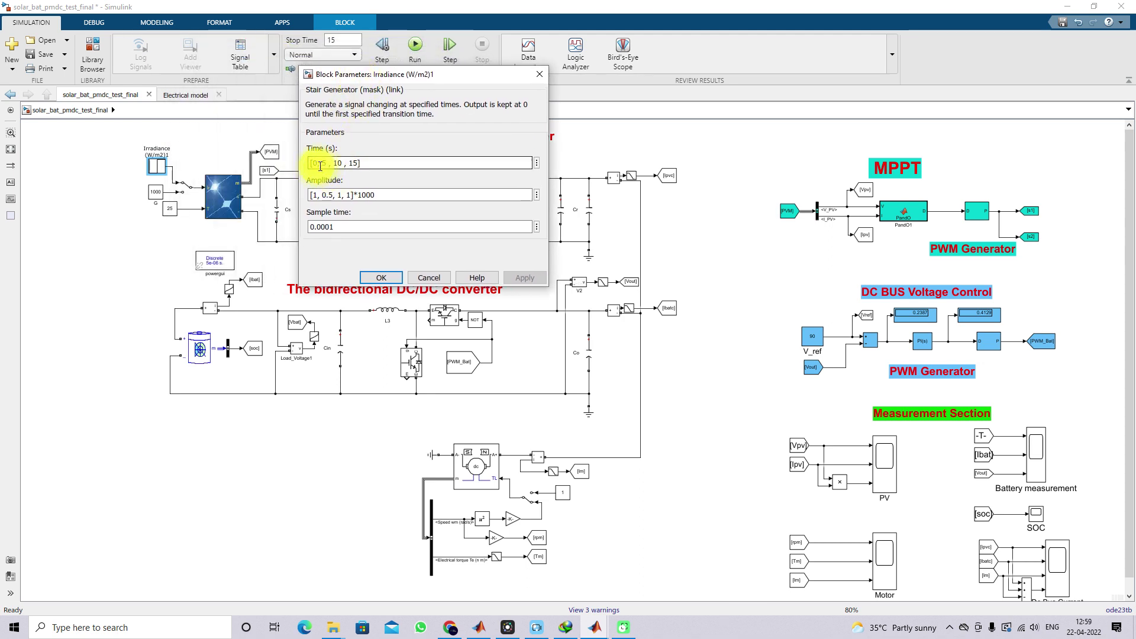
click(315, 199)
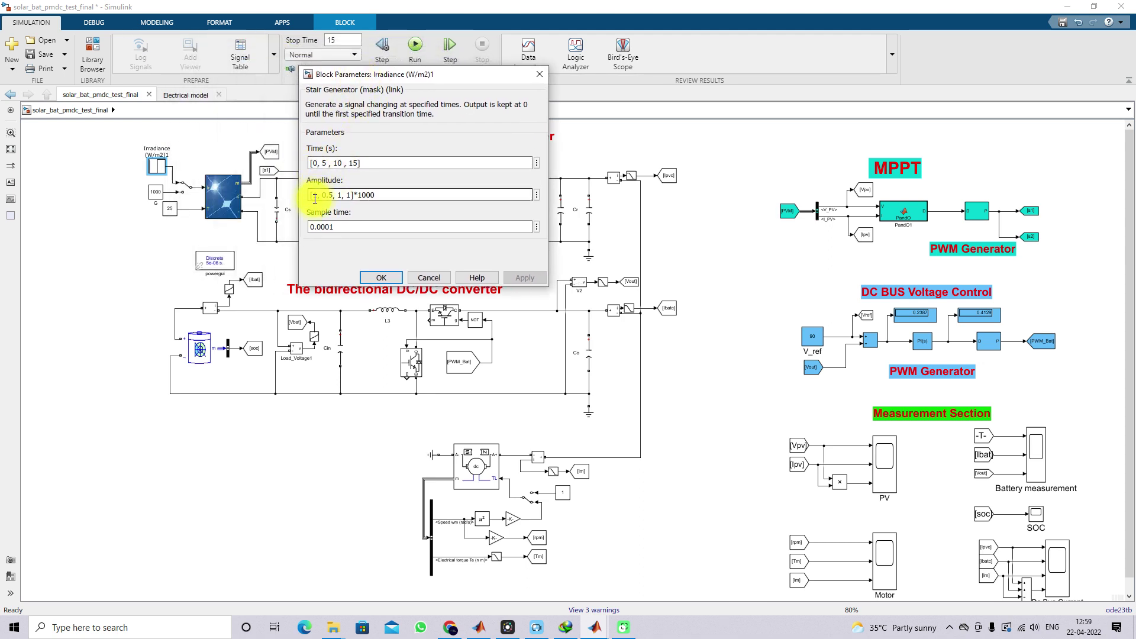
triple_click(314, 195)
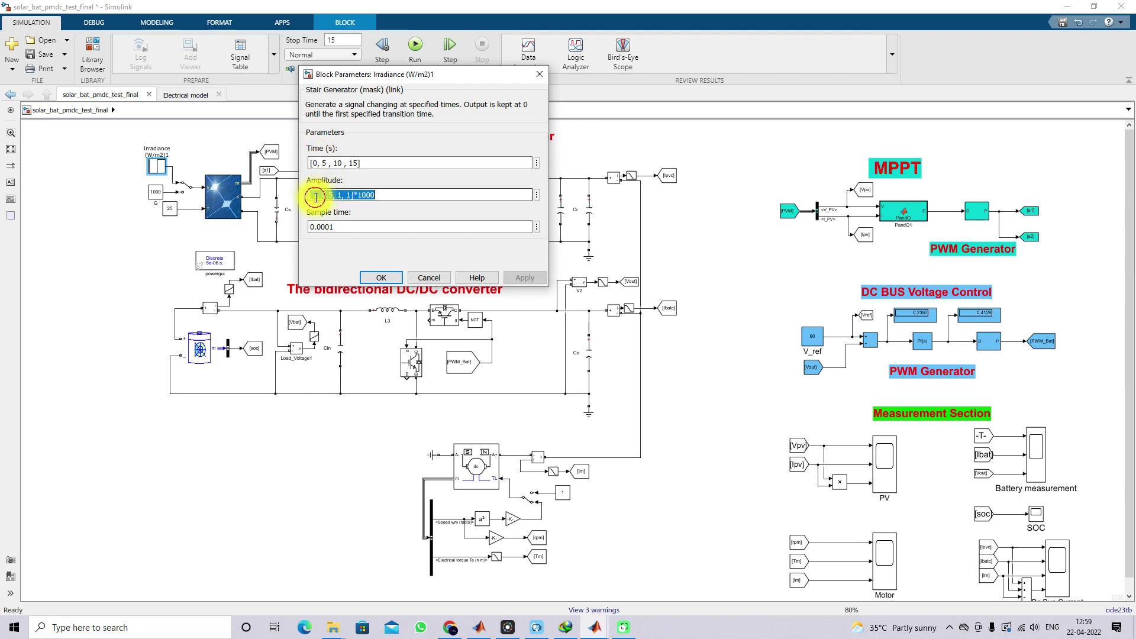
click(314, 196)
click(324, 164)
click(330, 196)
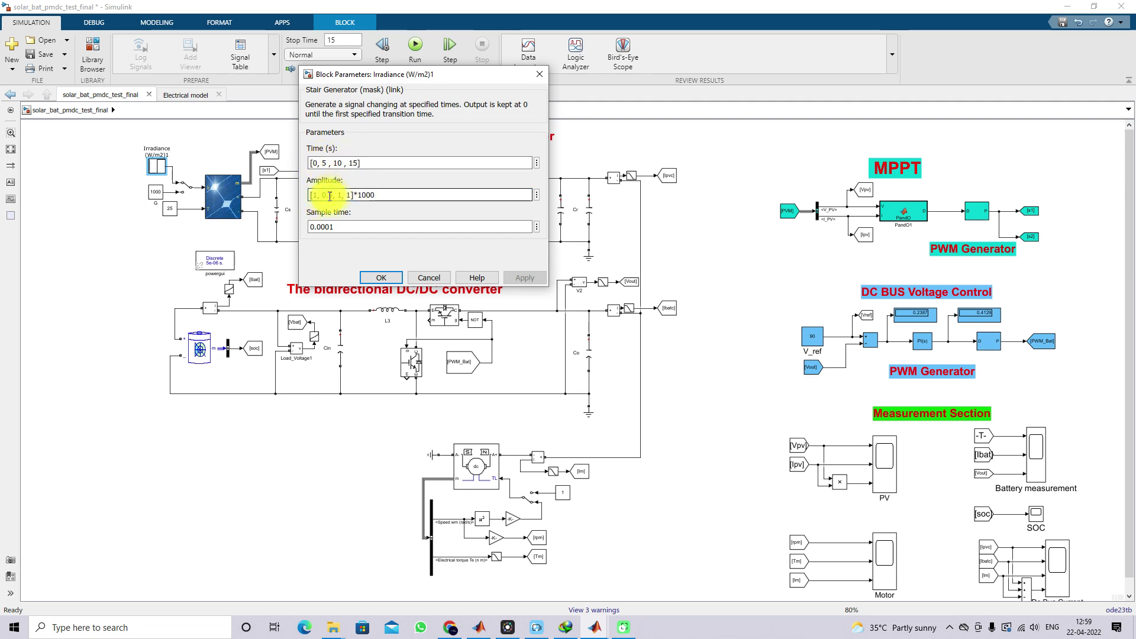
click(325, 163)
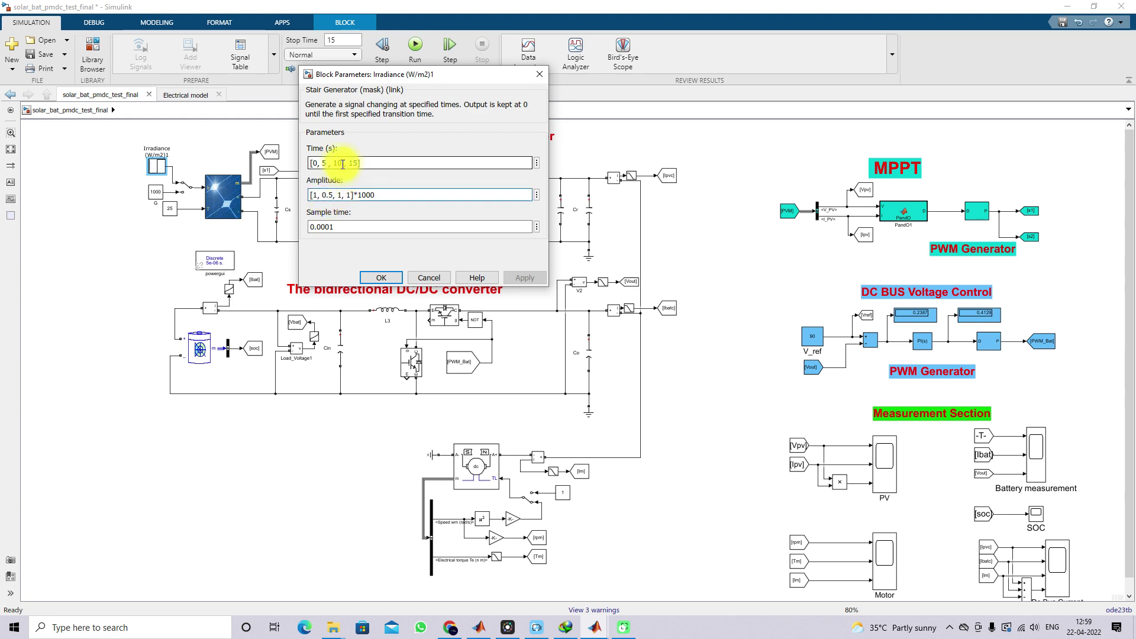
click(337, 198)
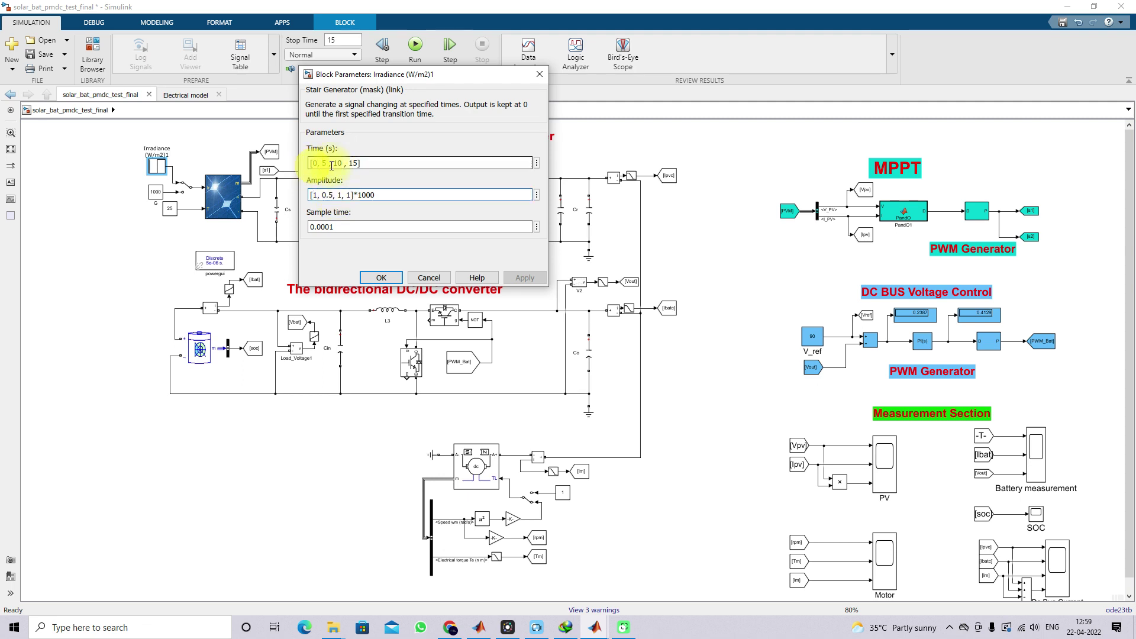
Close the irradiance parameters and bring up the PV and Battery measurement scopes.
click(388, 280)
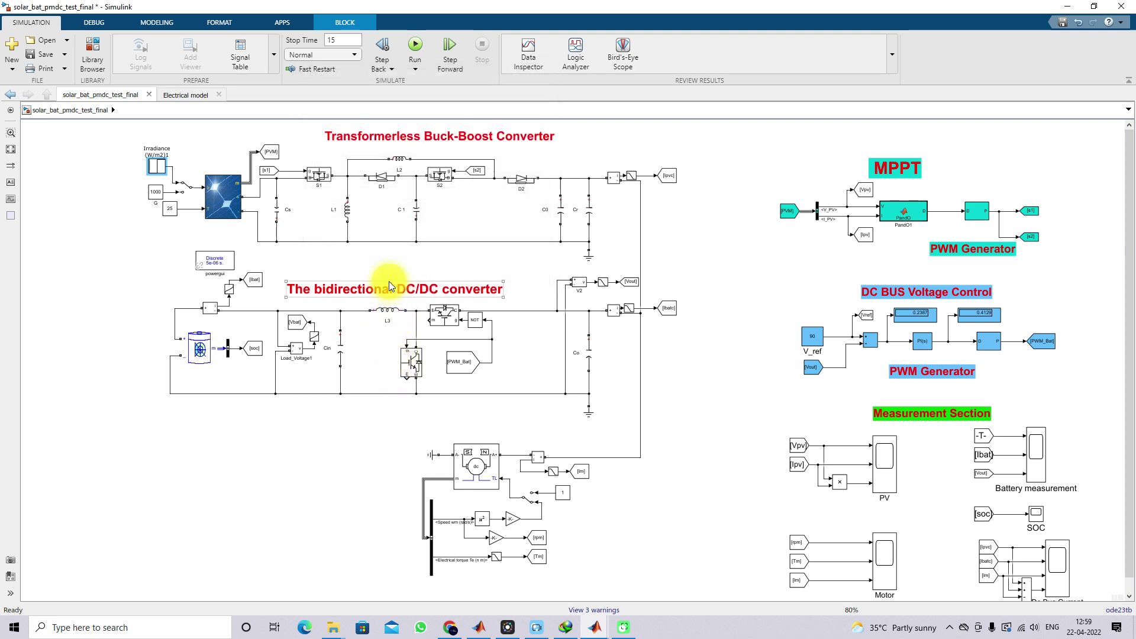
click(595, 626)
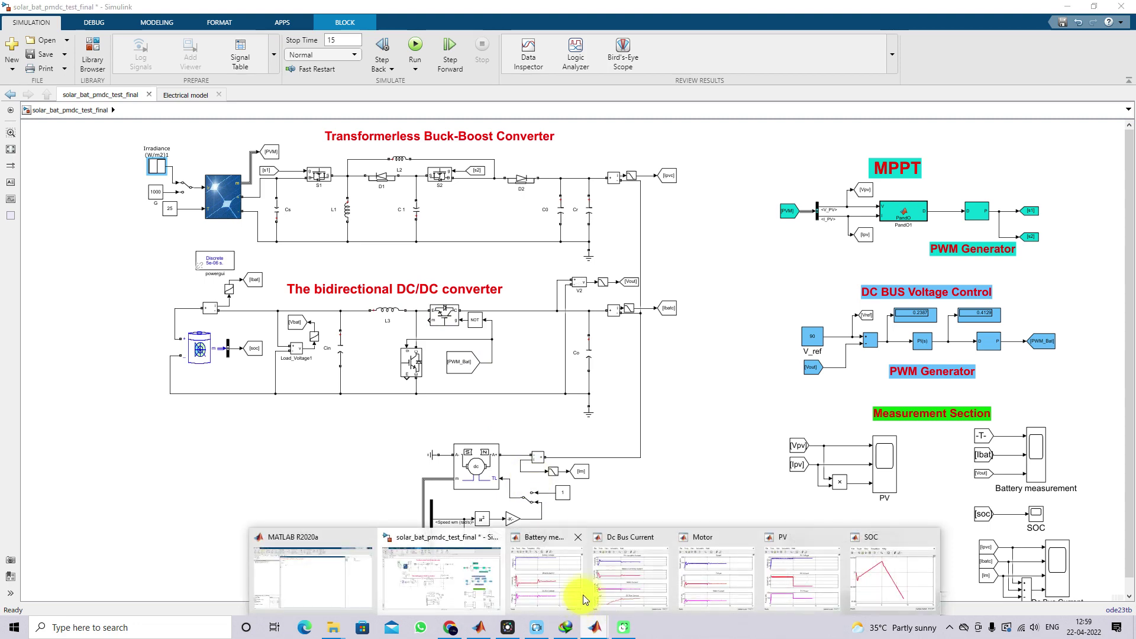
click(802, 586)
click(597, 628)
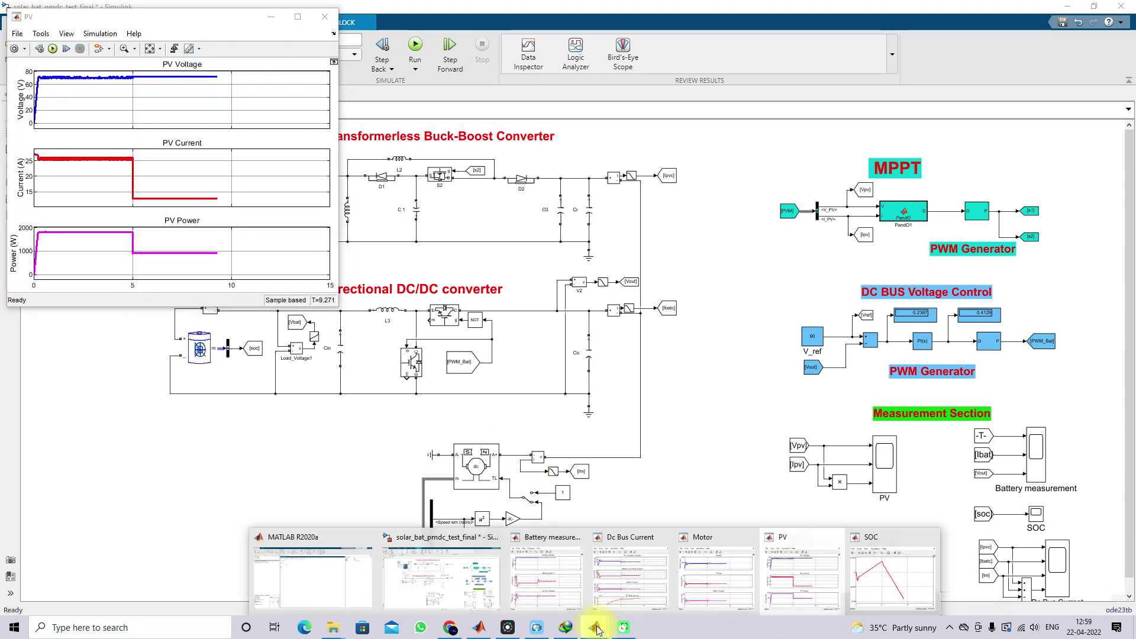
click(548, 577)
click(594, 627)
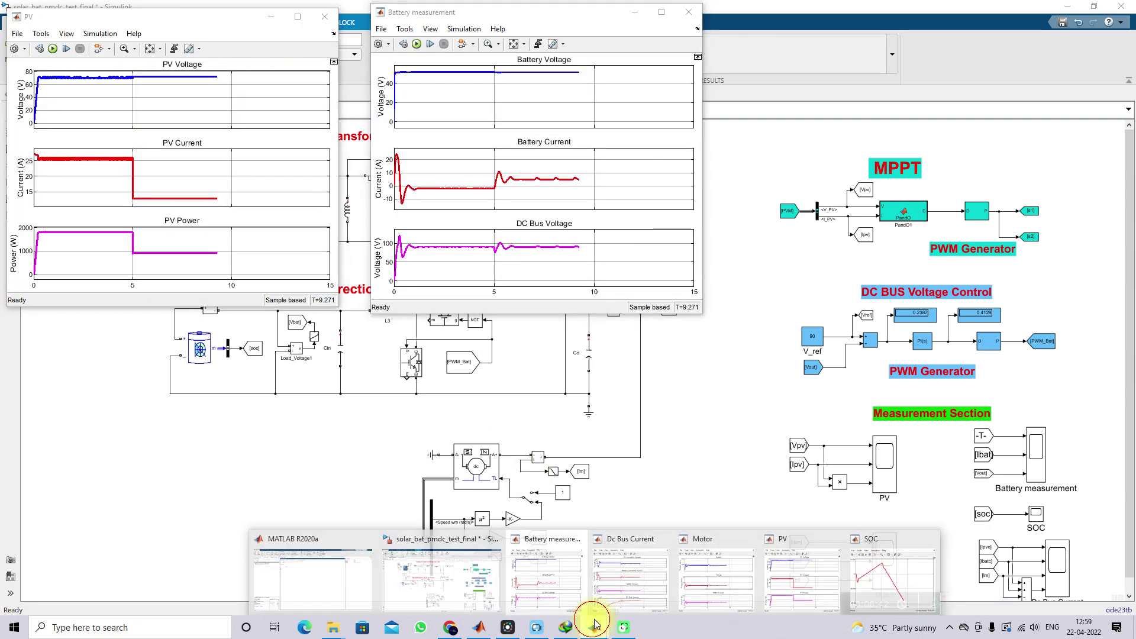
Bring up the Motor and SOC scopes and move the SOC window further left.
click(694, 579)
click(595, 627)
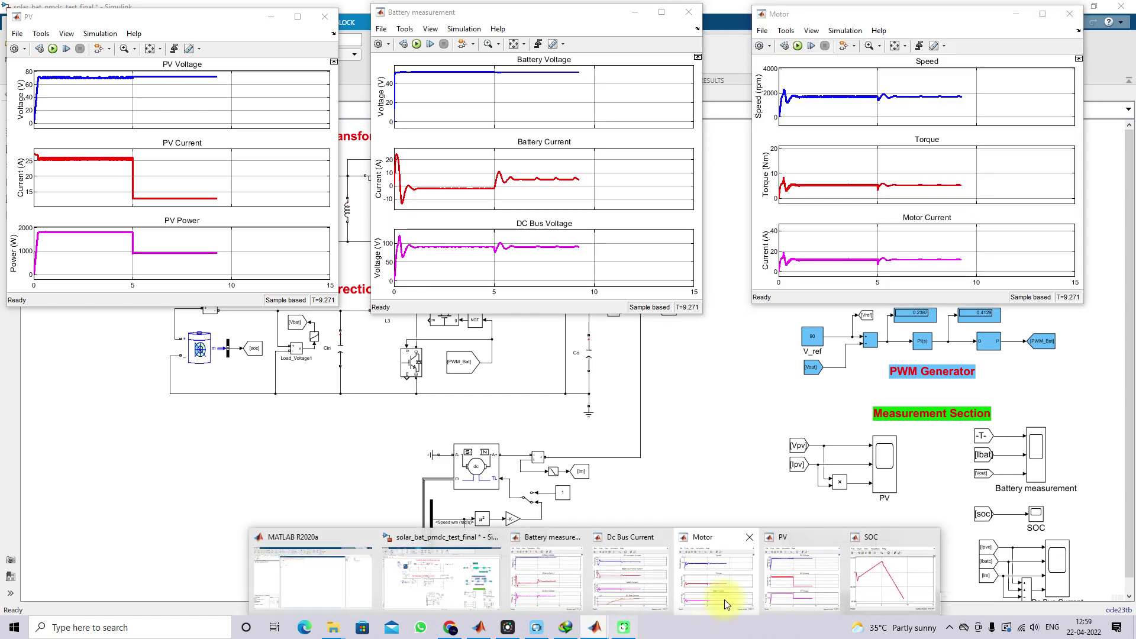
click(882, 571)
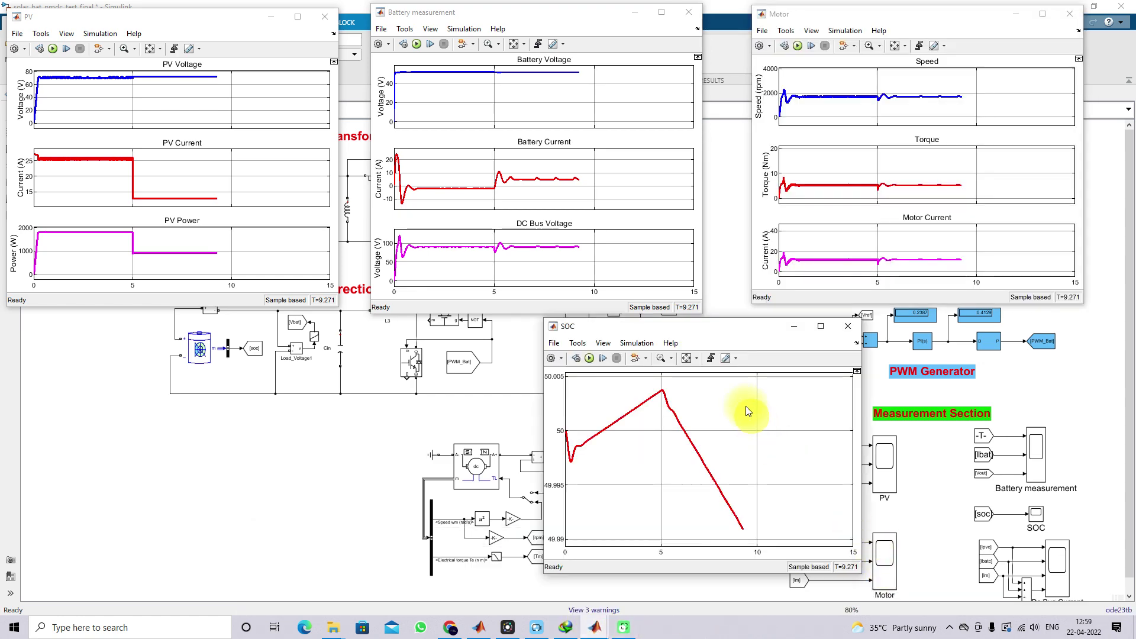
drag(584, 326, 415, 320)
Restart the simulation from the SOC scope's Run button so all scopes replot from 0 s.
click(418, 352)
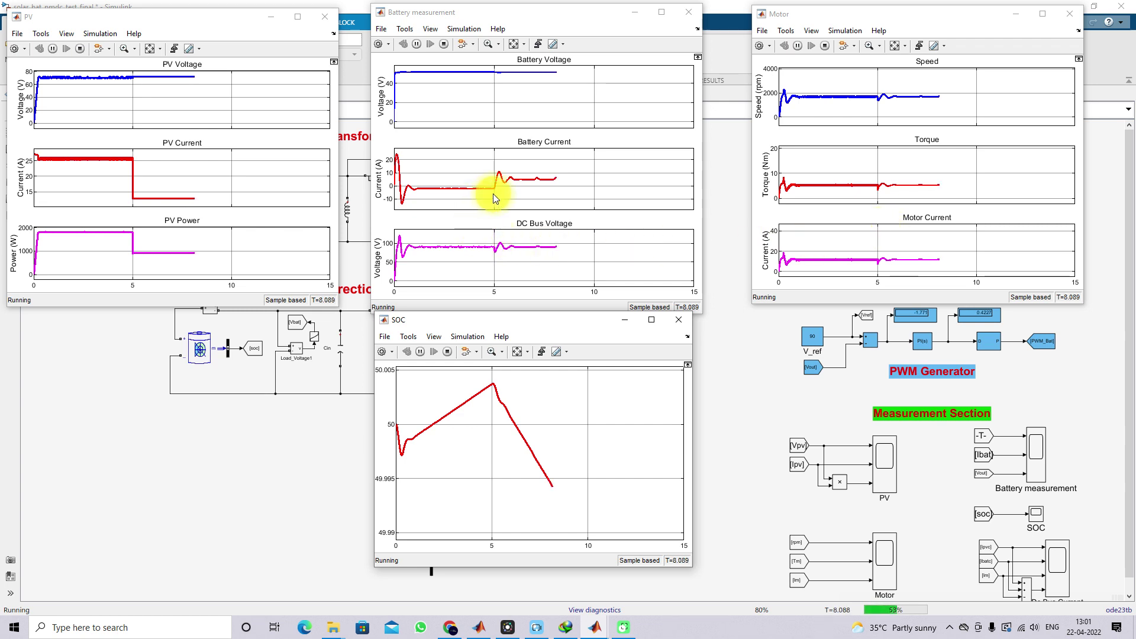
Pen-mark the battery current bumps, the lower PV power after 5 s and the SOC decline.
key(F8)
drag(478, 191, 486, 196)
drag(541, 162, 542, 175)
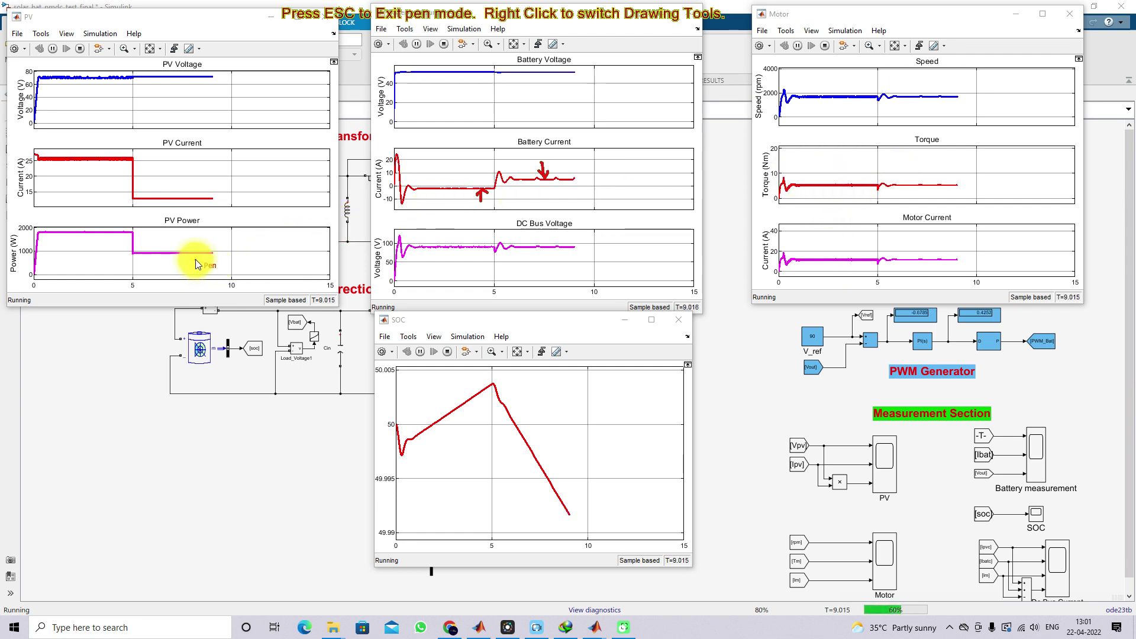
drag(187, 265, 217, 256)
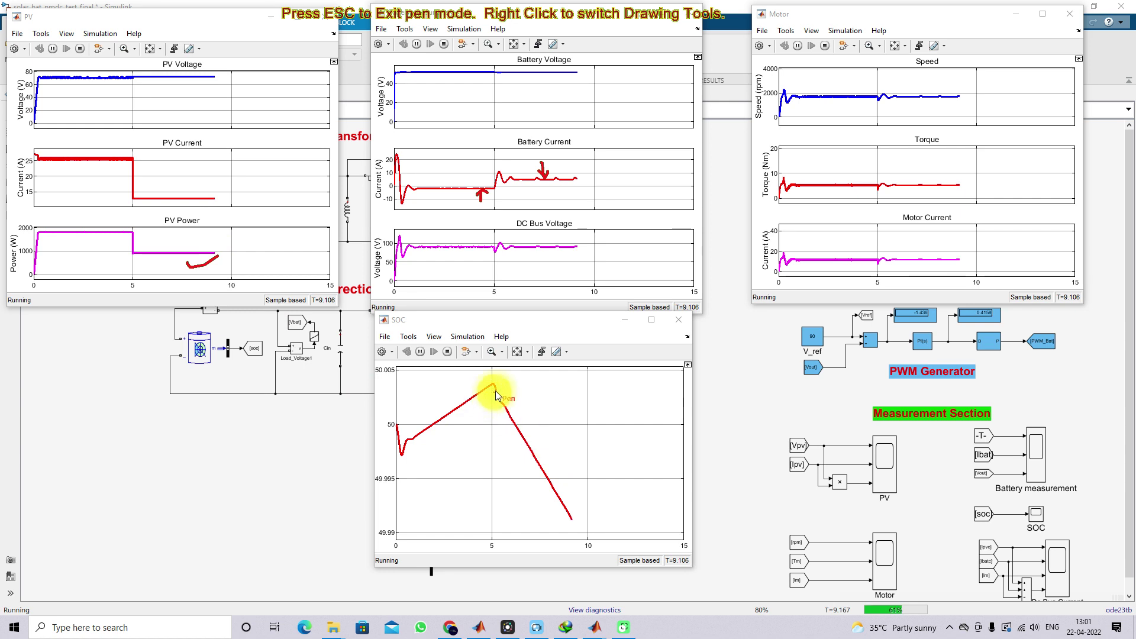
drag(499, 389, 581, 520)
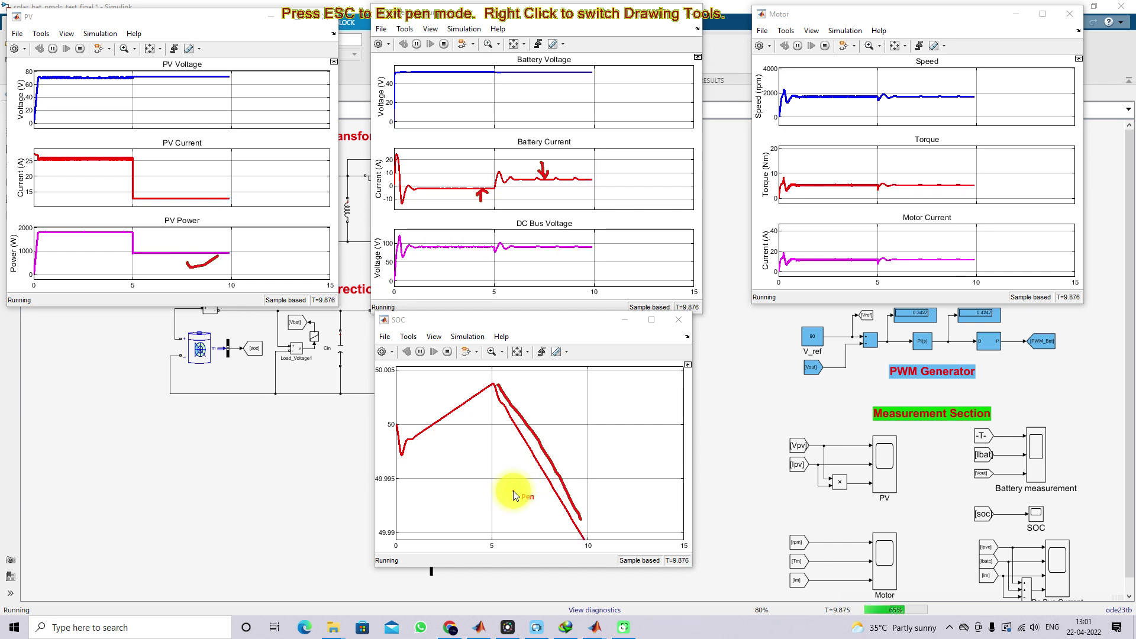
Clear the pen marks, autoscale the SOC plot's Y-axis, then re-enable freehand drawing.
key(Escape)
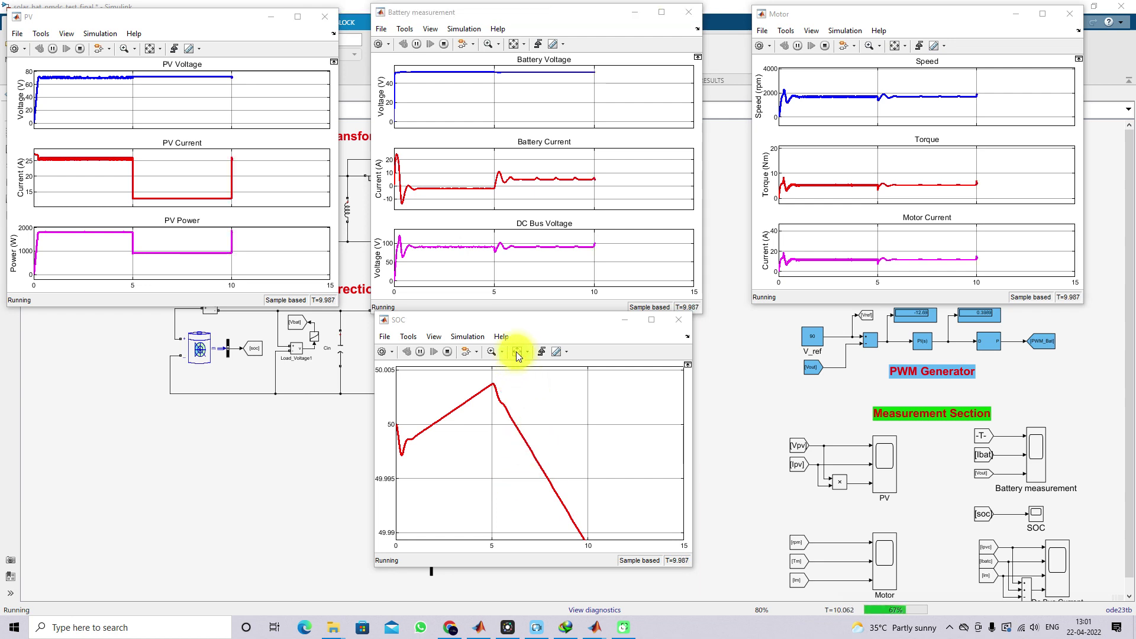
click(516, 351)
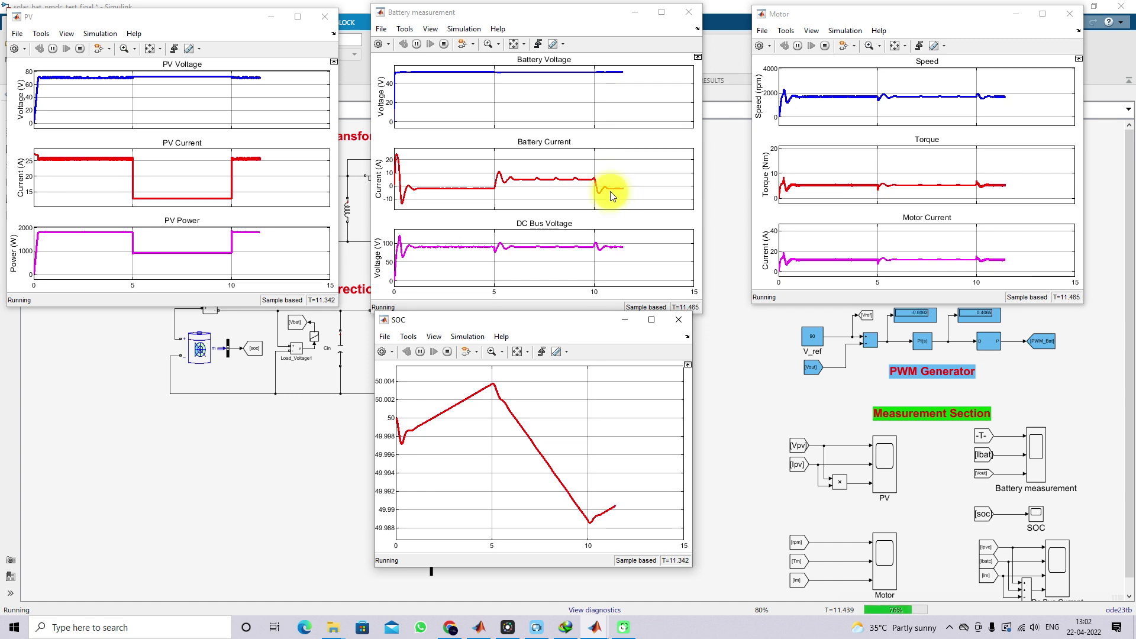
key(ctrl+shift+p)
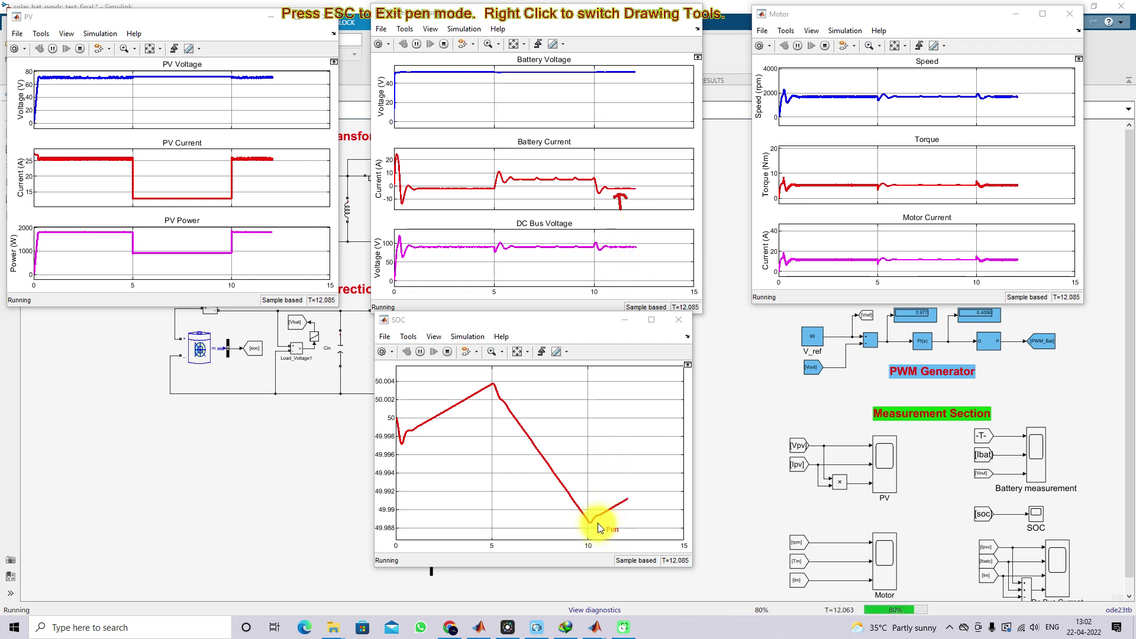
Draw pen marks tracing the SOC rise after 10 s and arrows at the torque and motor-current changes near 5 s.
drag(593, 521, 626, 484)
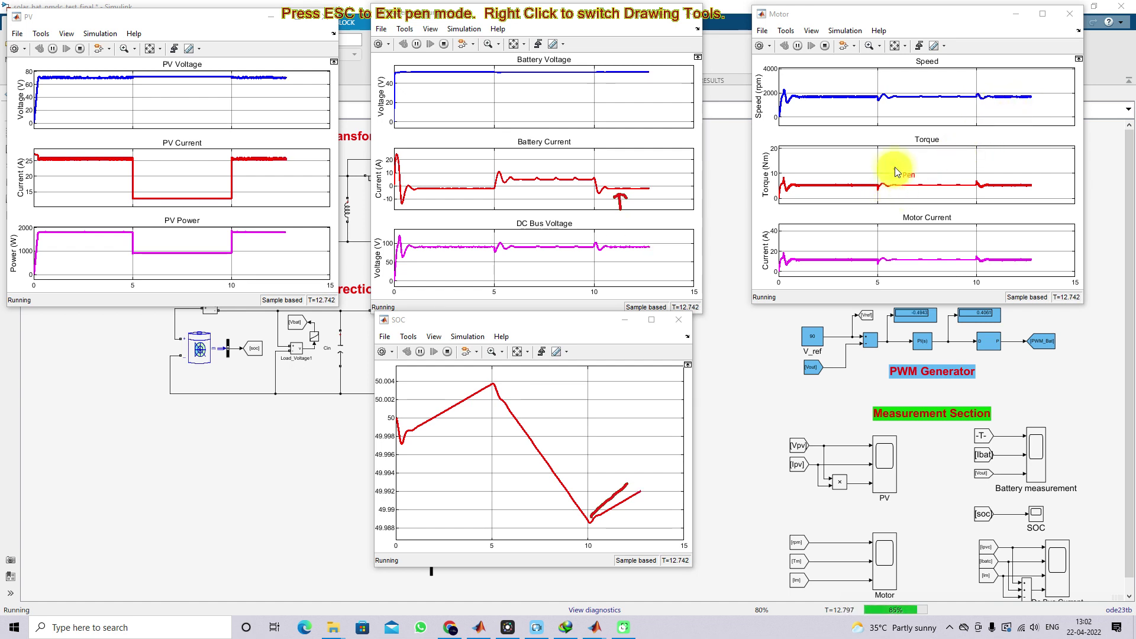
drag(900, 162, 899, 182)
drag(891, 173, 908, 172)
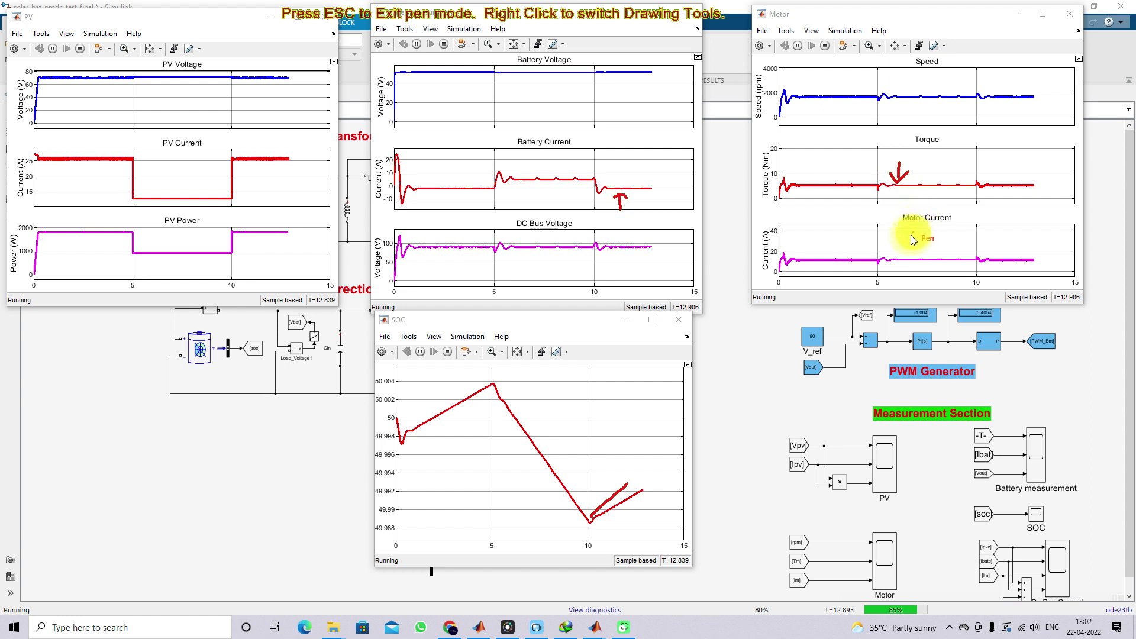
drag(898, 236, 905, 252)
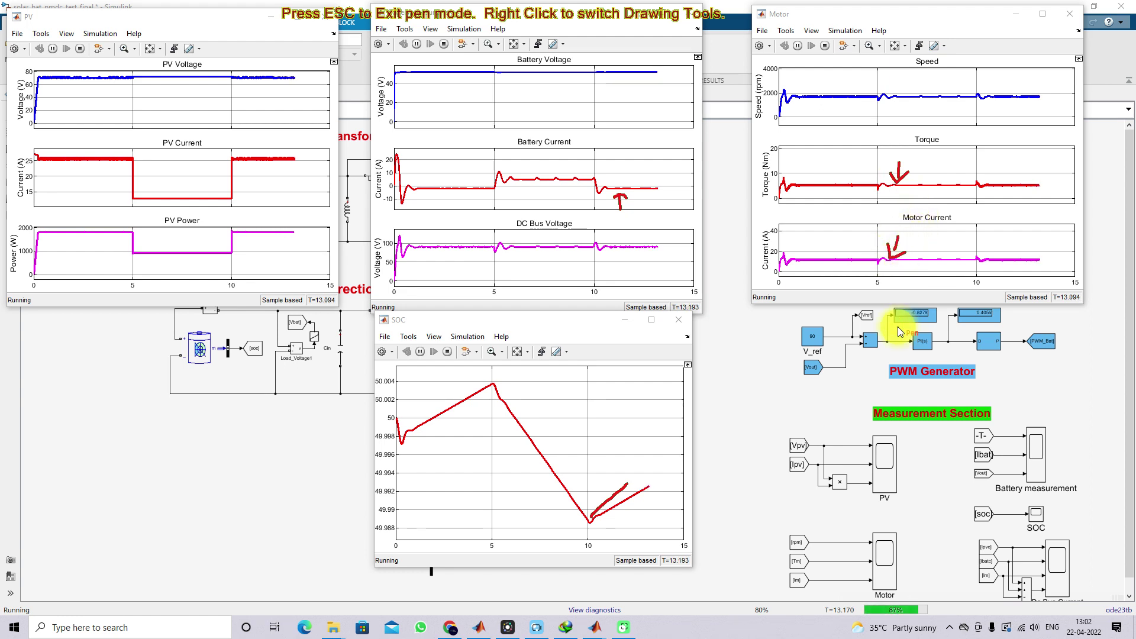